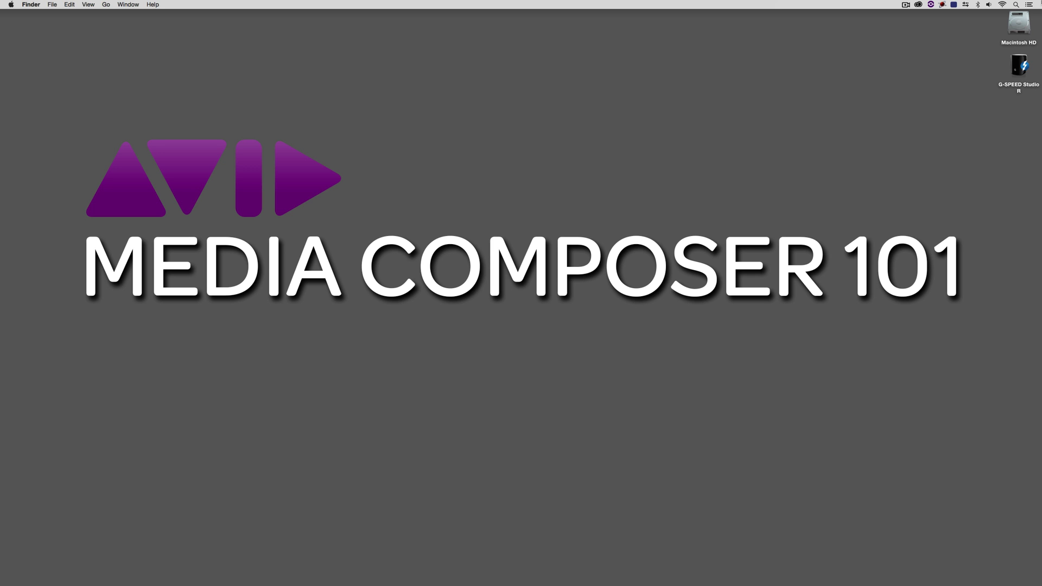
- Switch to Media Composer, load the Rampant fire clip into the source monitor and splice it into a new sequence
key(super+Tab)
key(super+Tab)
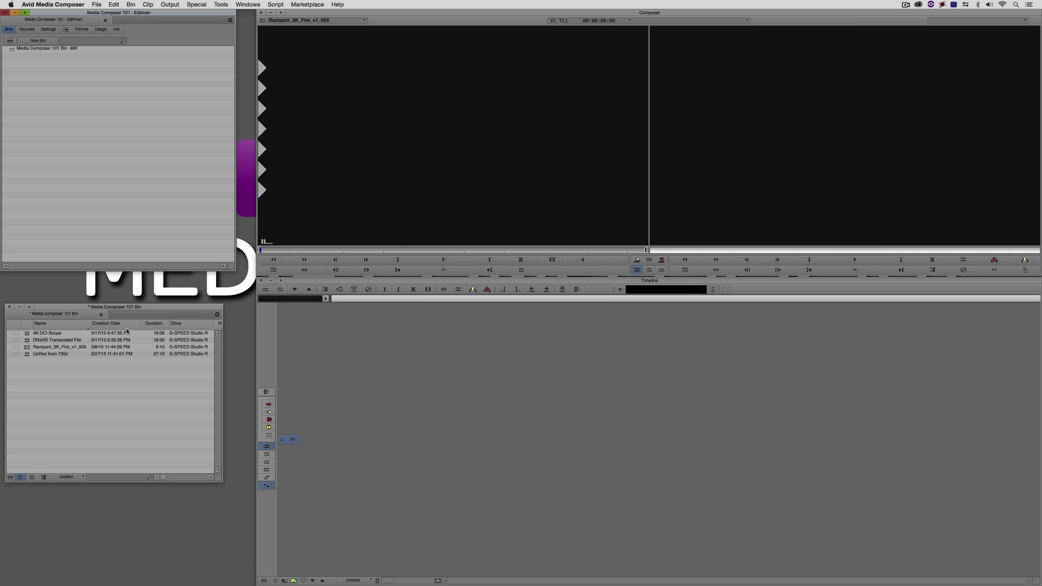
click(29, 349)
drag(29, 349, 442, 206)
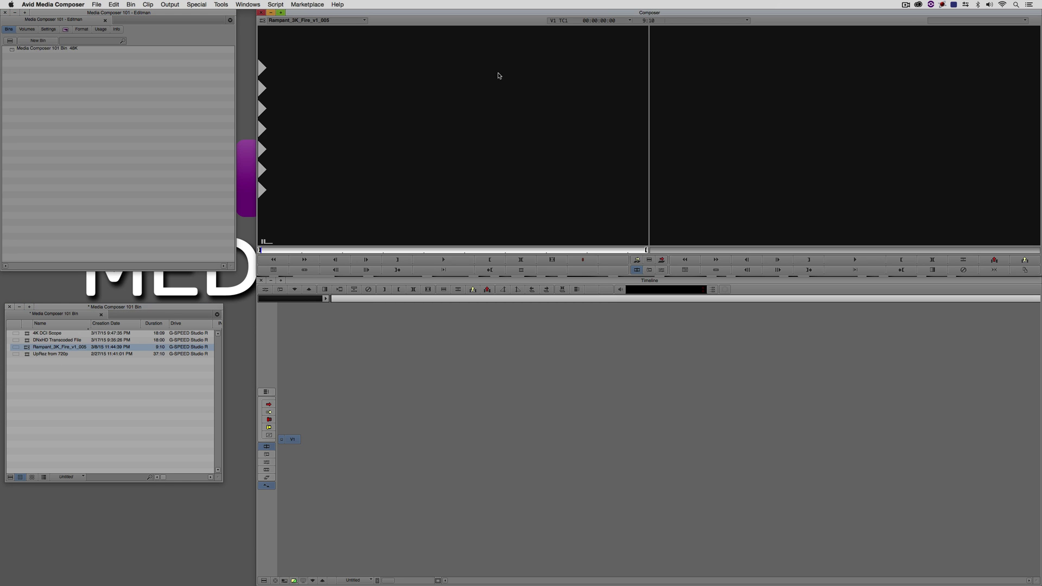
key(v)
click(532, 422)
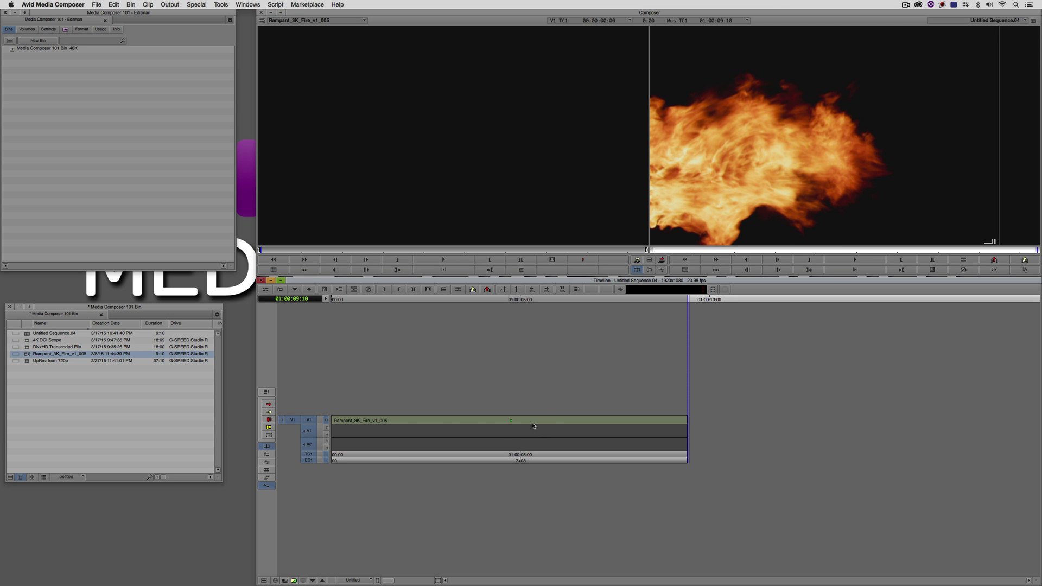
- Park the playhead at 01:00:03:08 in the fire sequence and mark the whole clip
drag(531, 422, 437, 419)
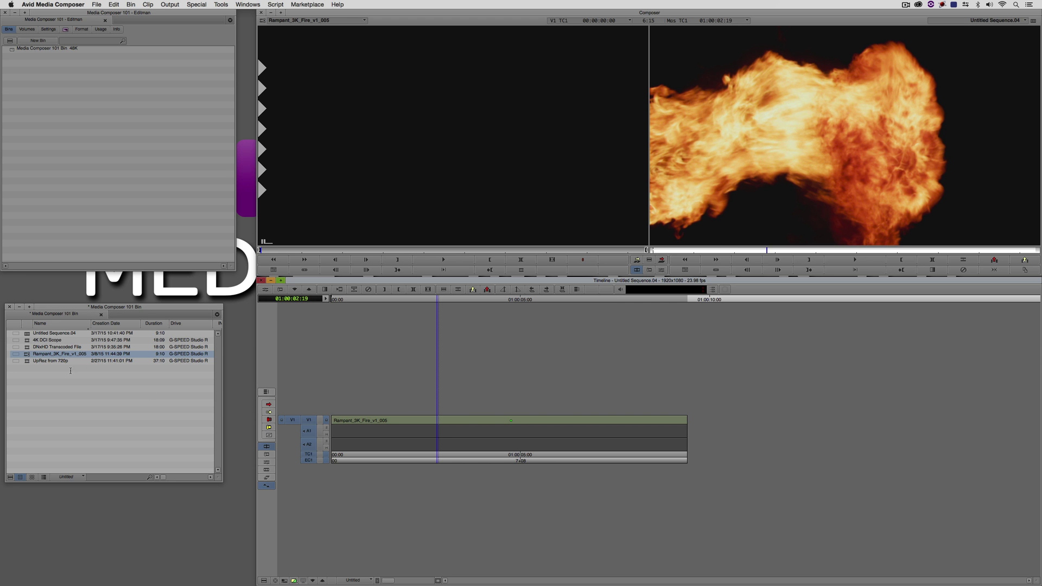
drag(424, 425, 459, 432)
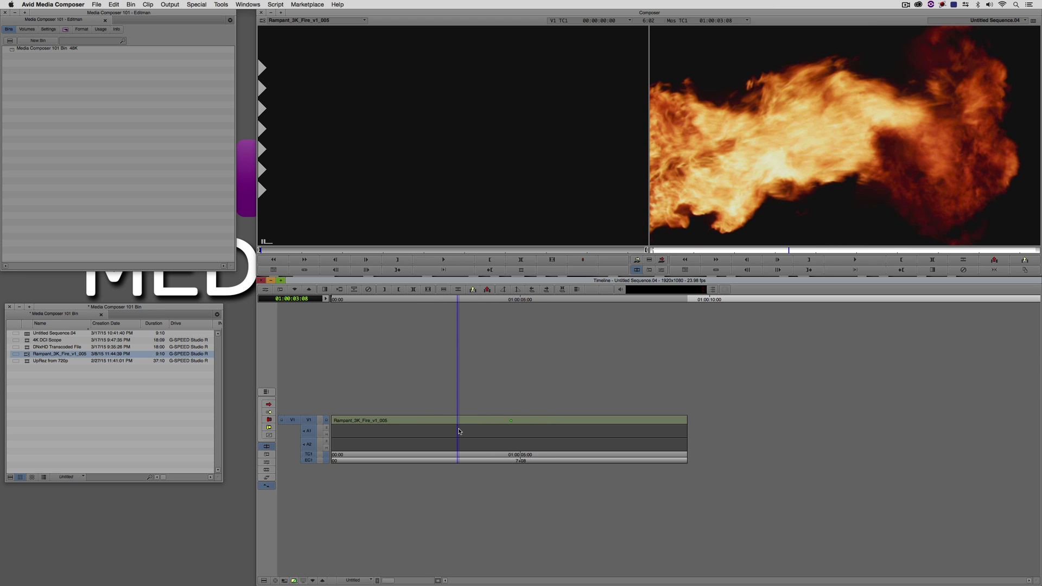
key(t)
- Try to export the sequence as a movie with the QT Same As Source setting
right_click(730, 164)
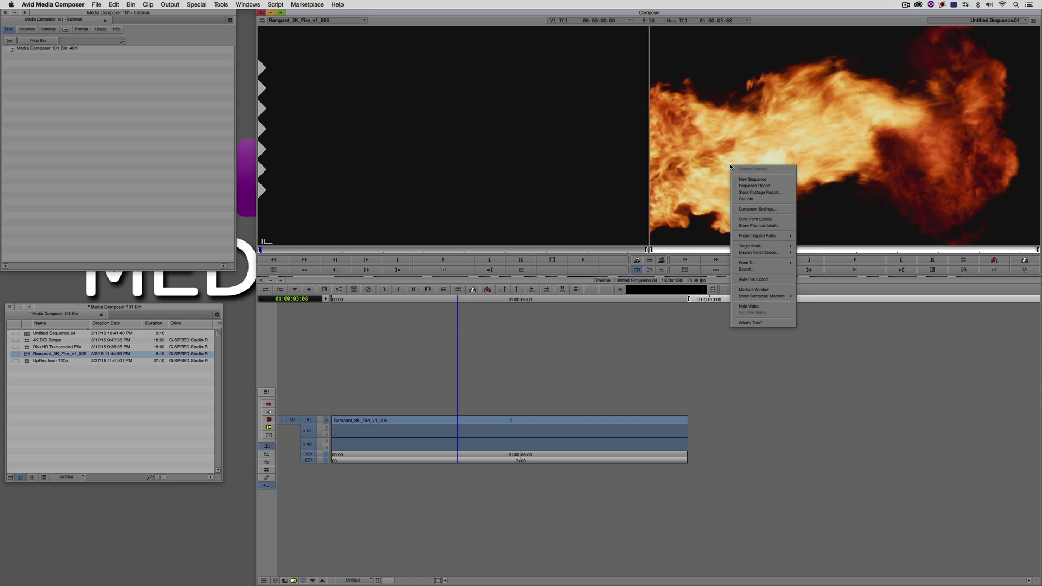
click(753, 268)
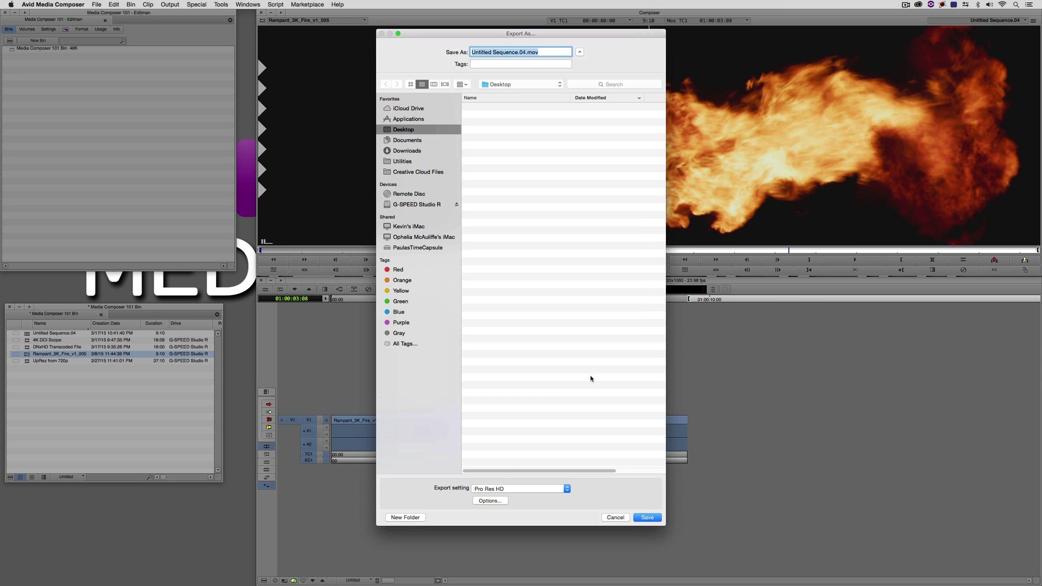
click(520, 489)
click(554, 498)
click(648, 517)
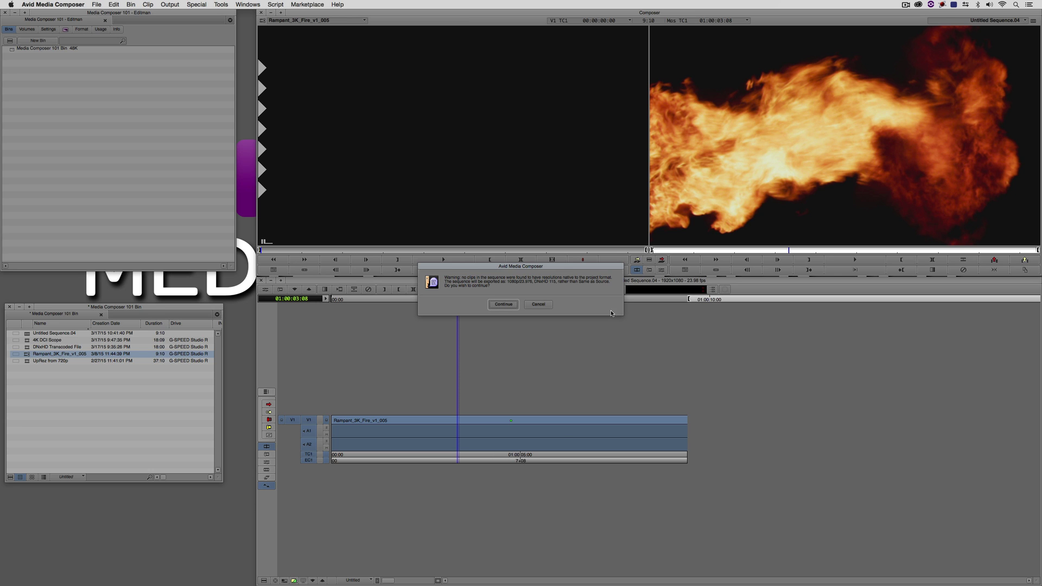
click(539, 304)
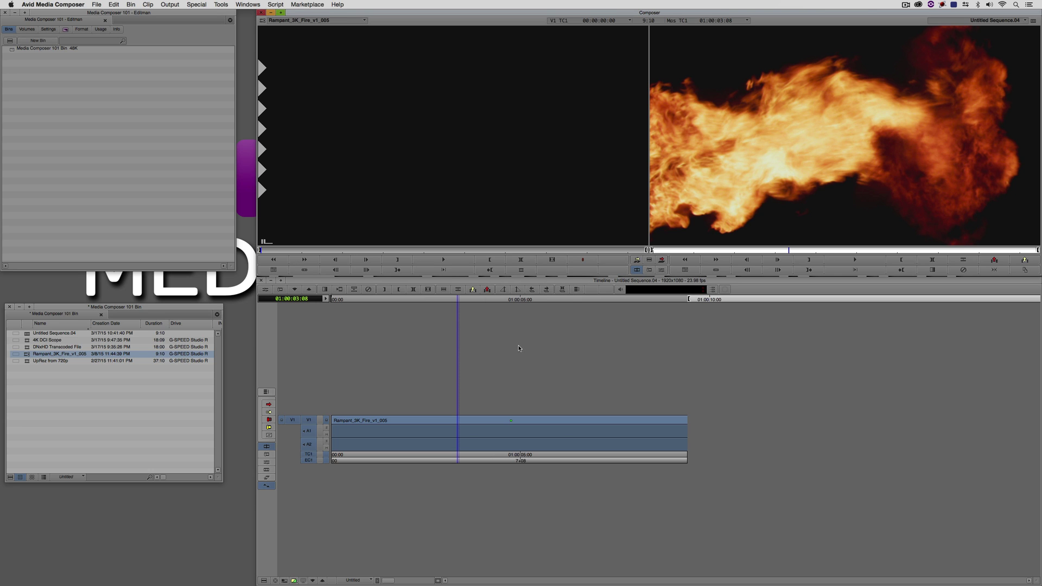
- Start exporting the sequence with the Pro Res HD export setting and open its options
right_click(687, 182)
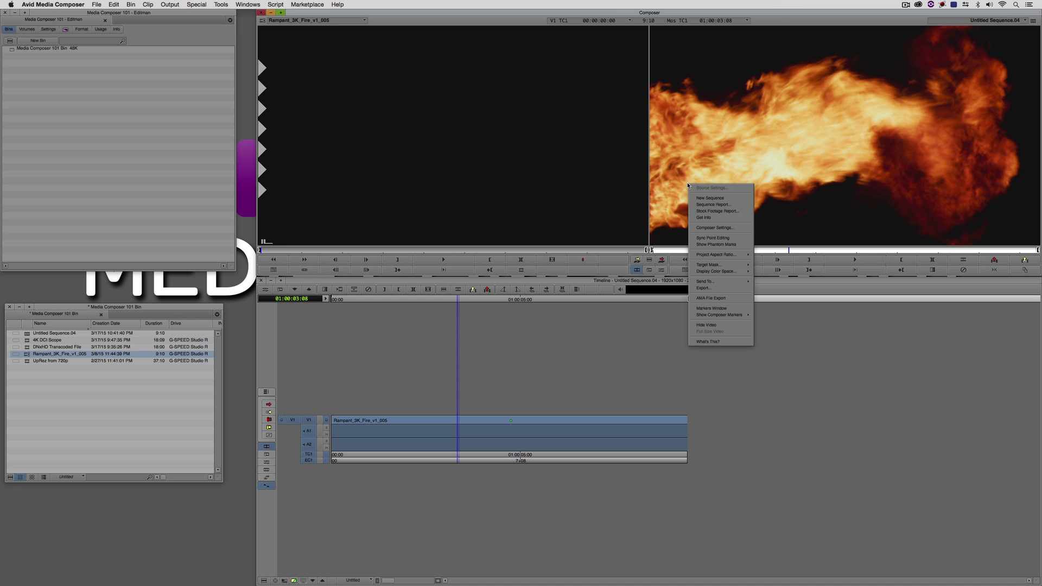
click(705, 288)
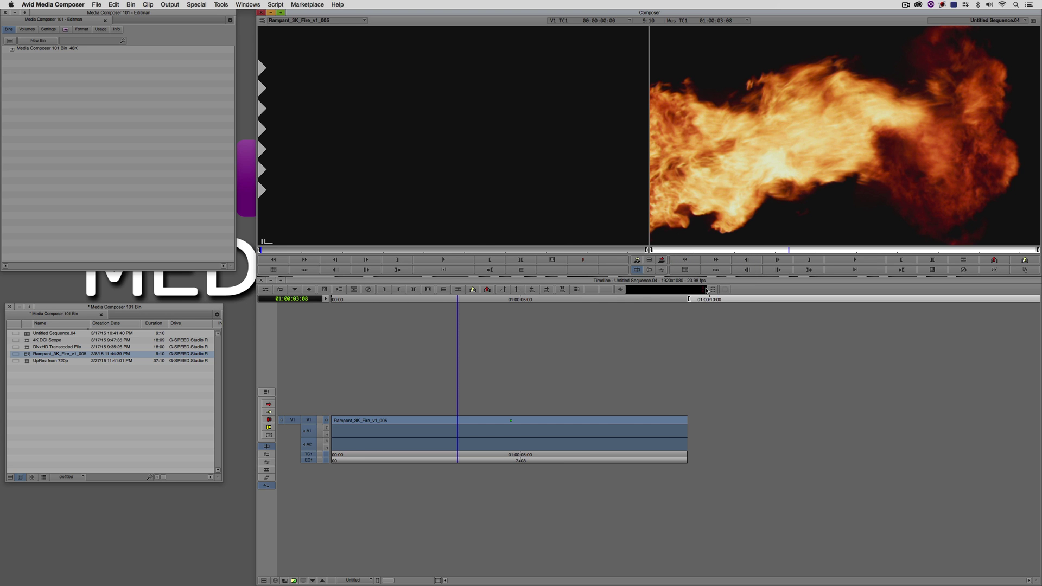
click(510, 489)
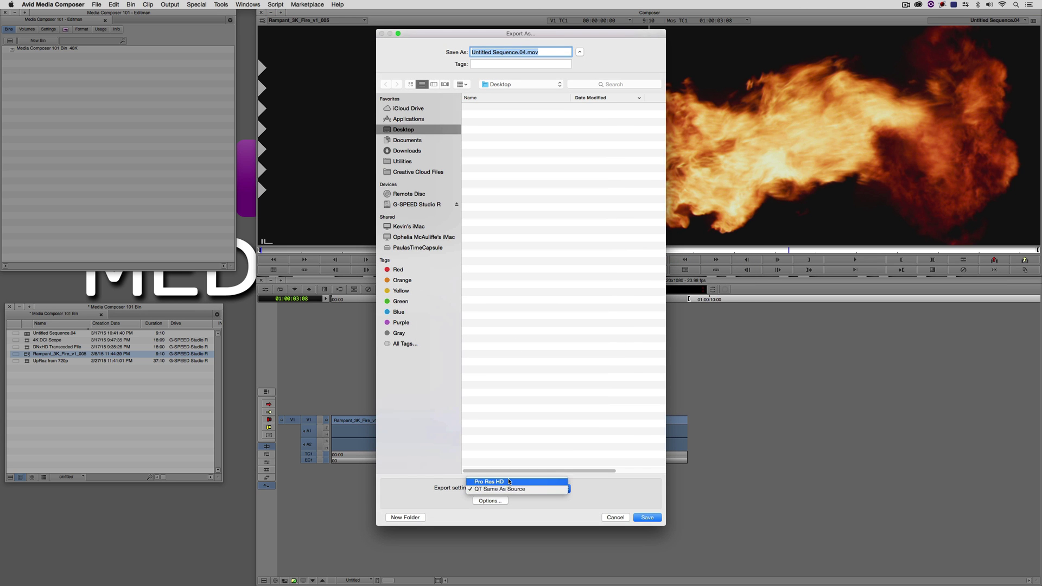
click(489, 482)
click(490, 500)
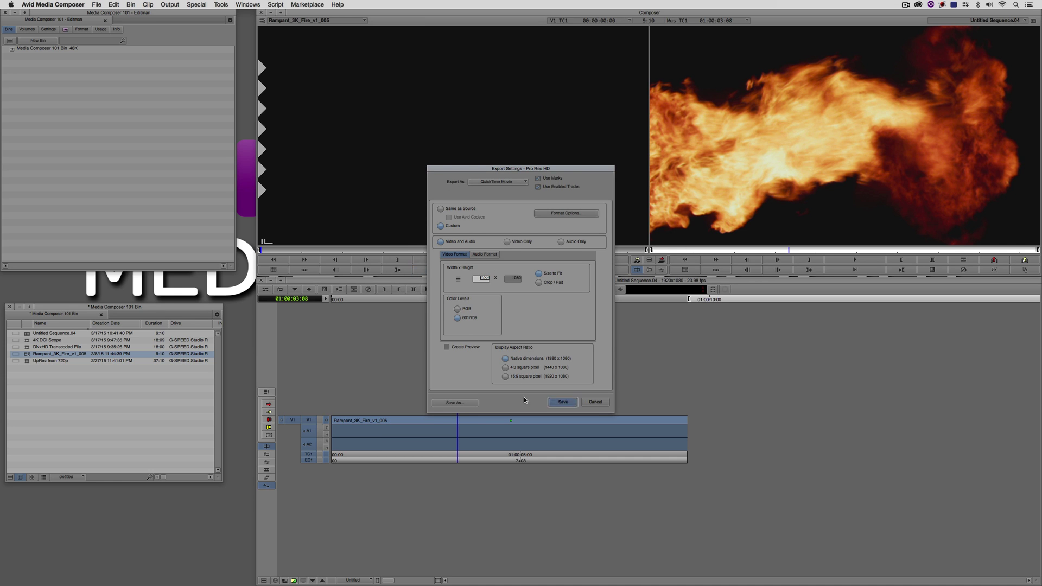
- Set the movie's video compression to Avid DNxHD Codec at 1080p/23.976 DNxHD 175 8-bit
click(571, 213)
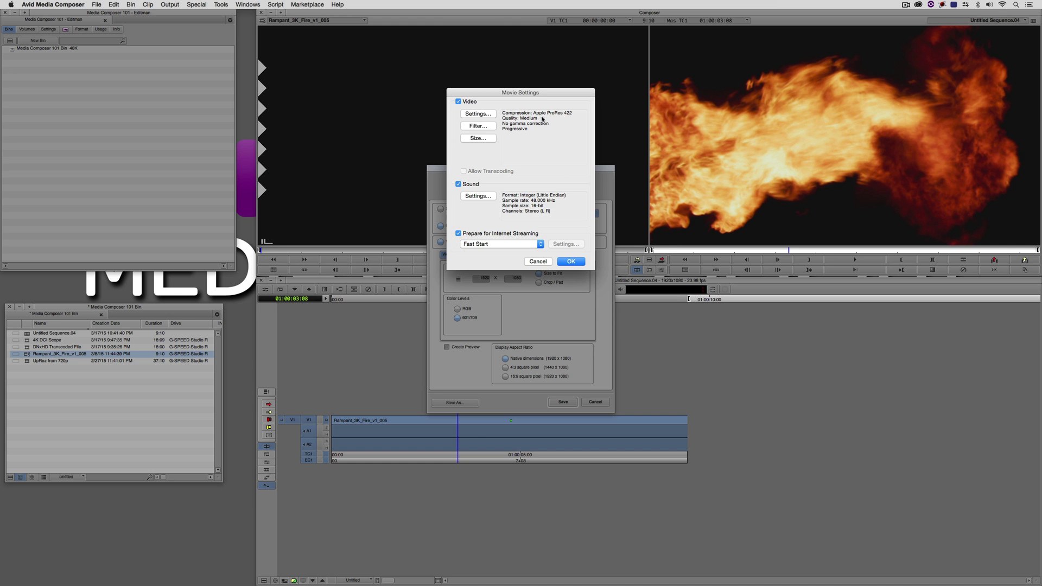
click(492, 114)
click(502, 96)
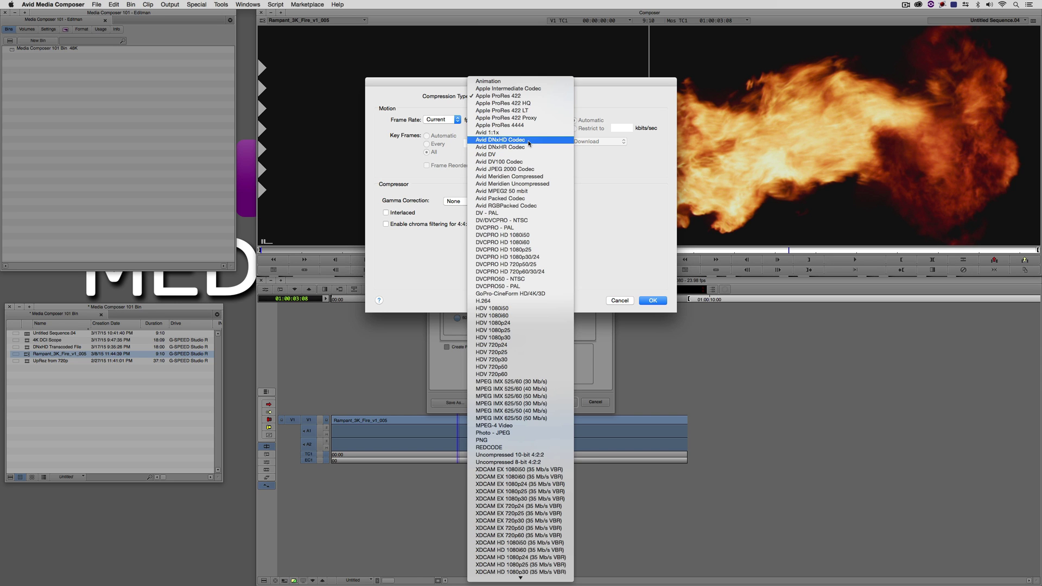
click(530, 141)
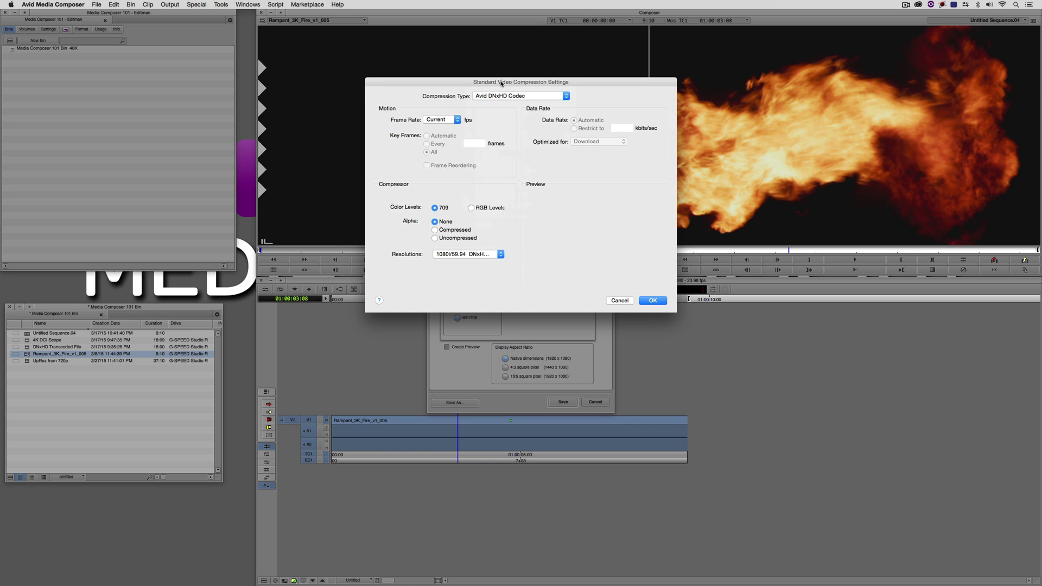
drag(501, 83, 501, 62)
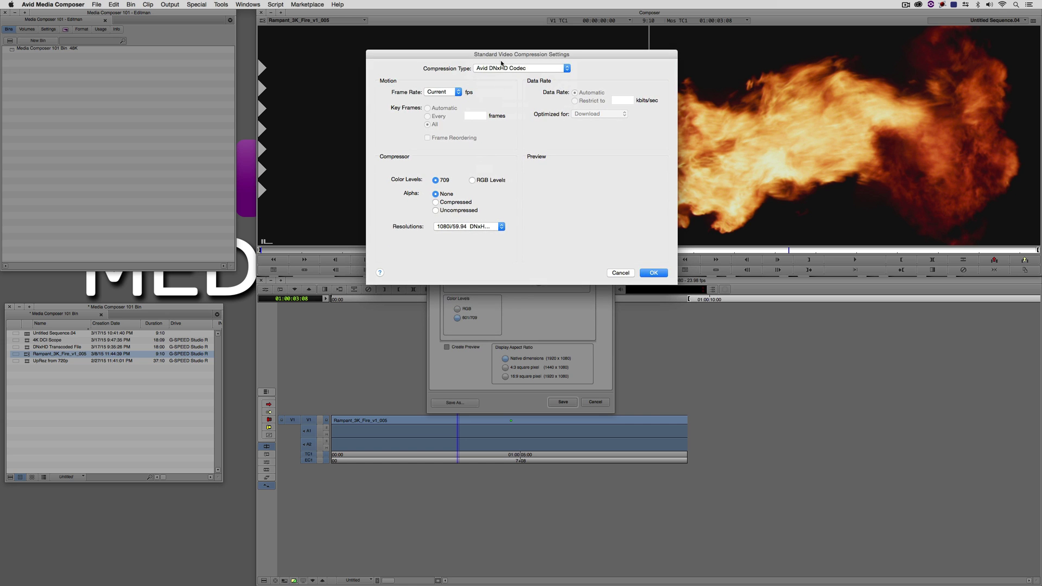
click(469, 226)
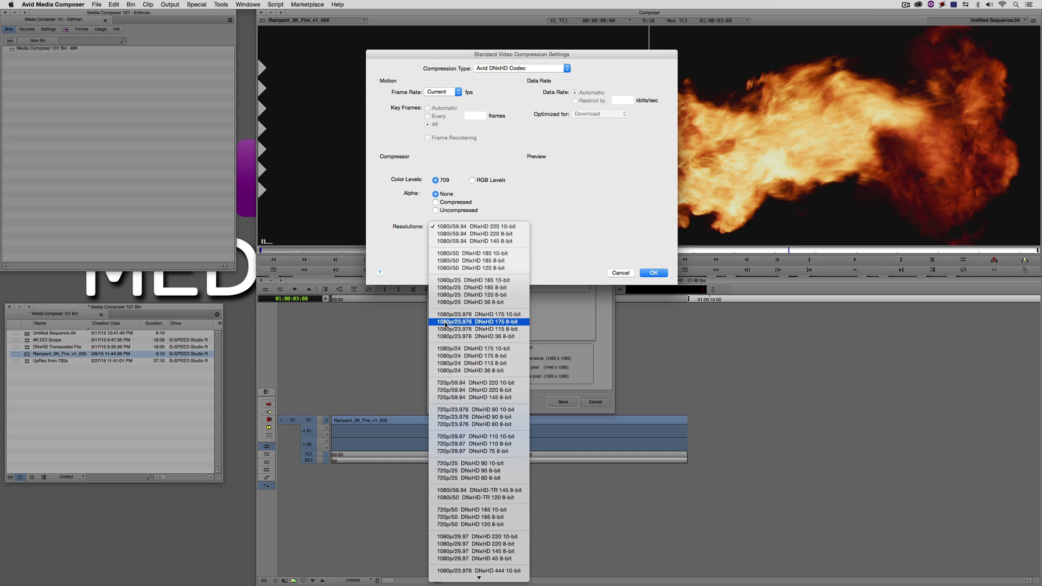
click(504, 323)
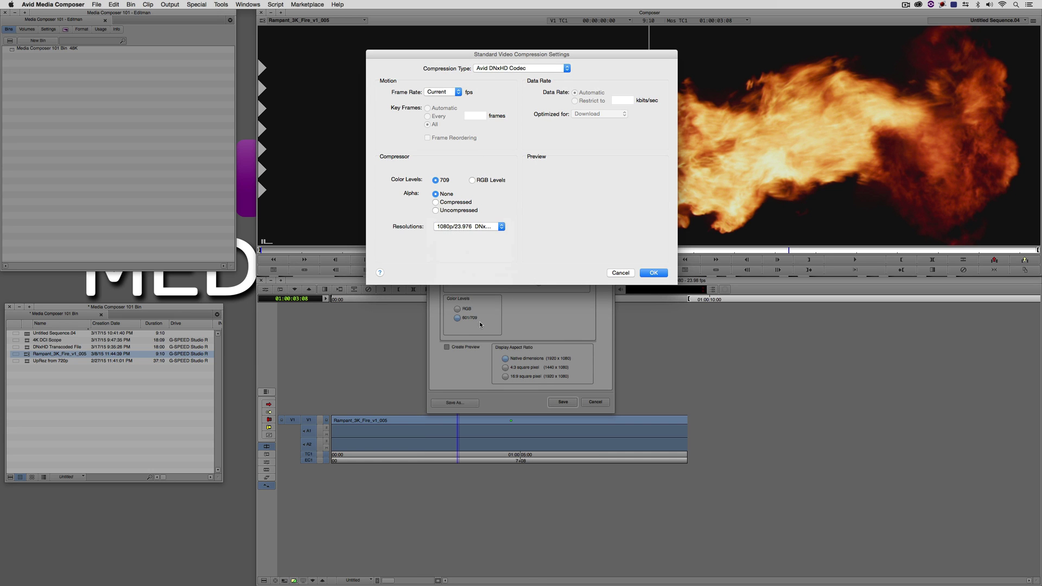
click(654, 272)
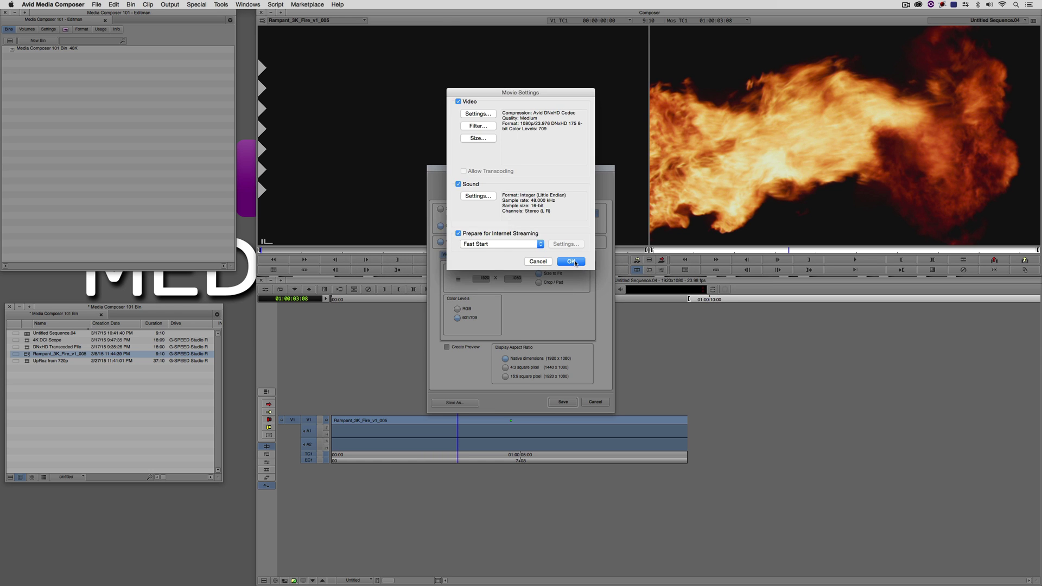
click(573, 262)
- Save the modified export settings as a new setting named DNxHD 175
click(454, 402)
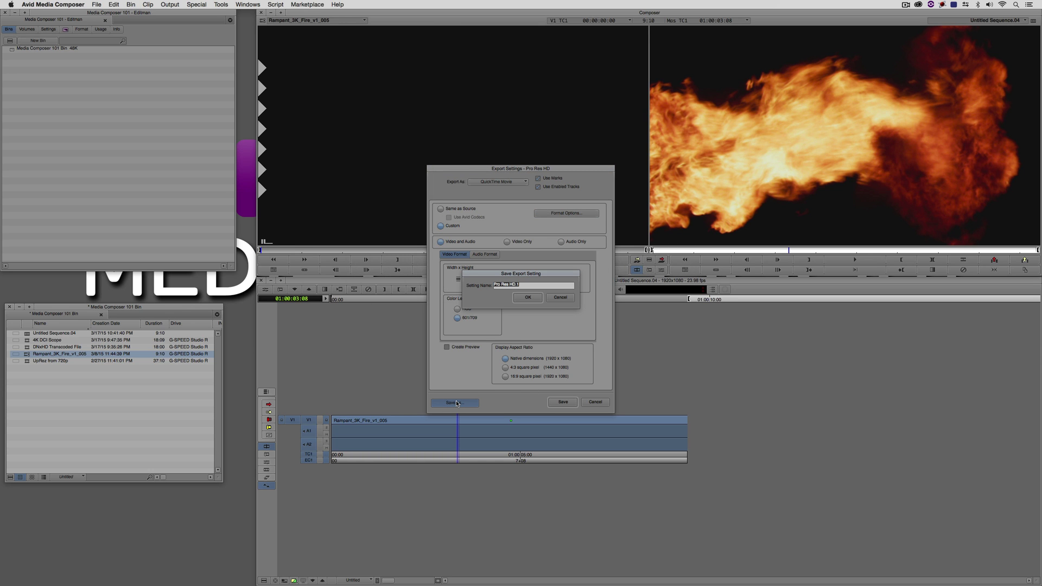
text(DNxHD175)
click(523, 302)
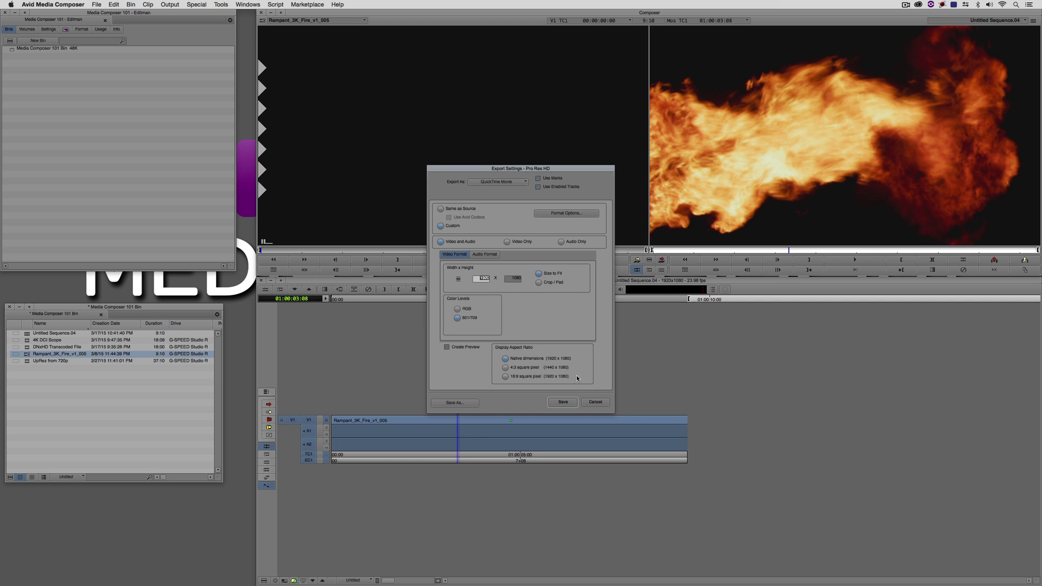
- Accept the export settings and export the sequence to the Desktop as Fire
click(563, 402)
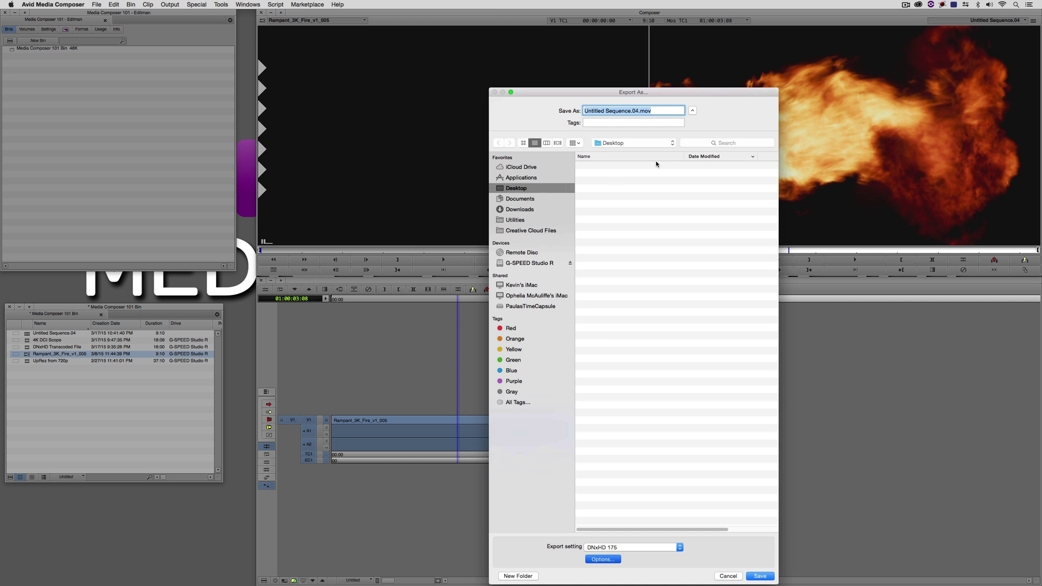
text(Fire)
key(Return)
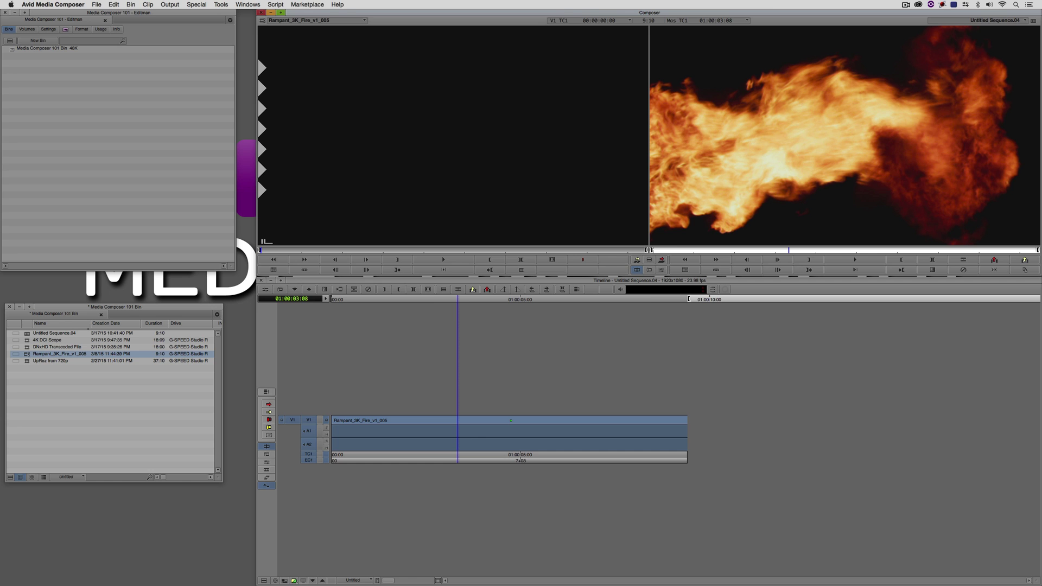
- Hide Media Composer, open Fire.mov from the desktop in QuickTime Player 7 and scrub through the footage
key(super+h)
right_click(1010, 115)
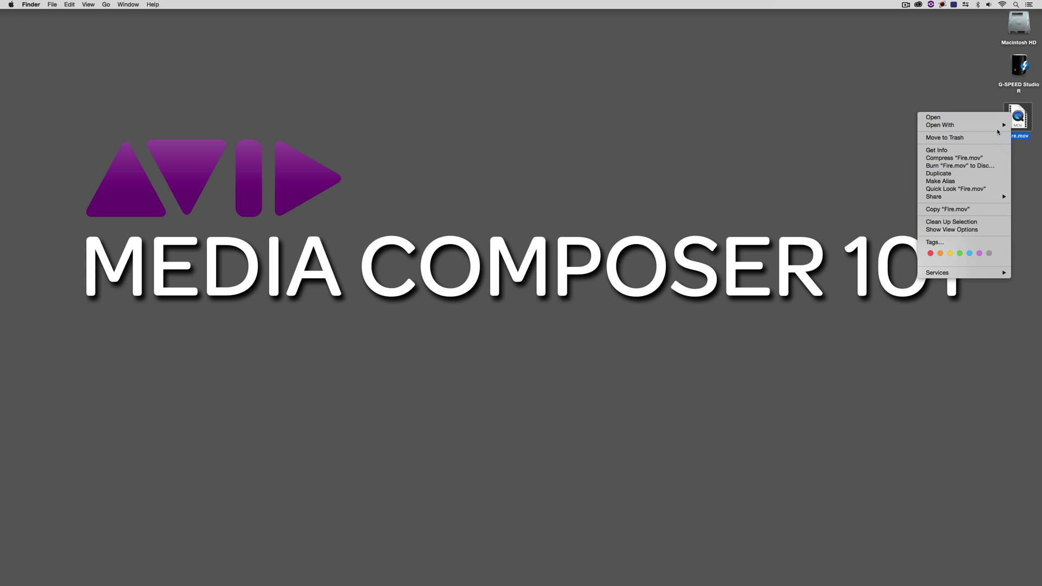
mouse_move(955, 125)
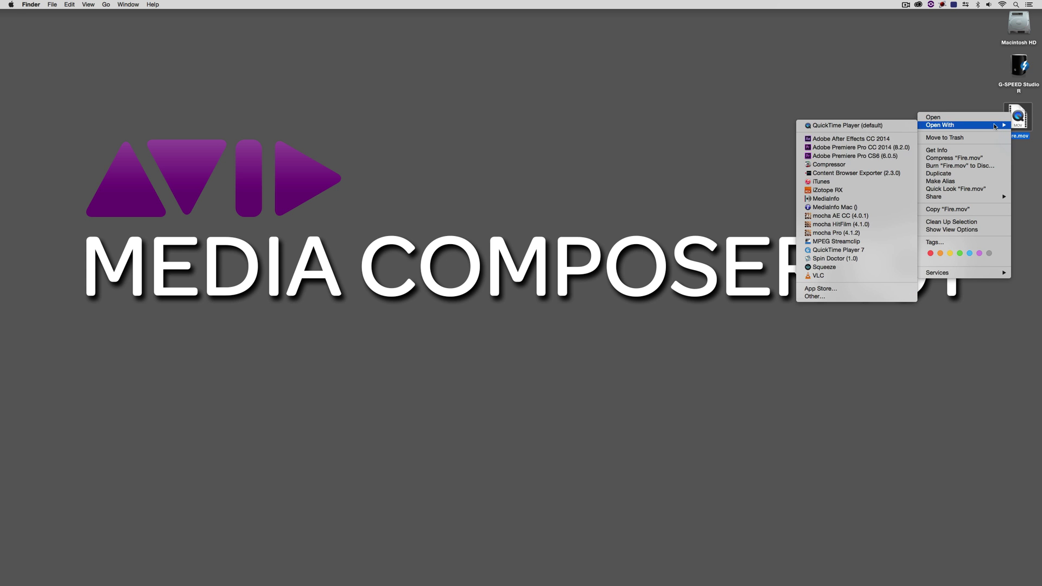
click(838, 250)
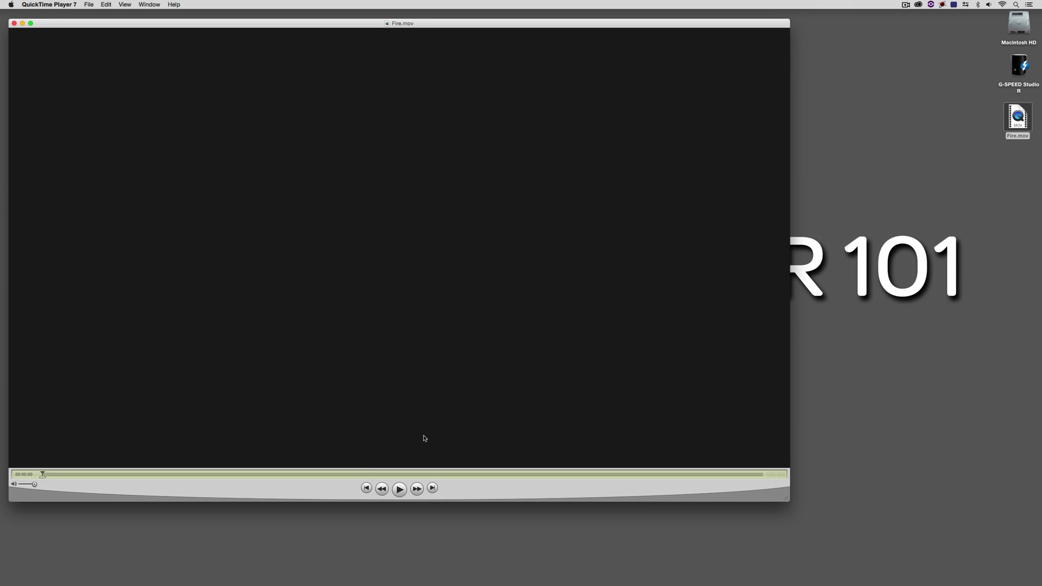
drag(360, 471, 504, 474)
- Examine the format, frame rate and data rate of Fire.mov in the movie inspector, and quit QuickTime Player 7
click(131, 5)
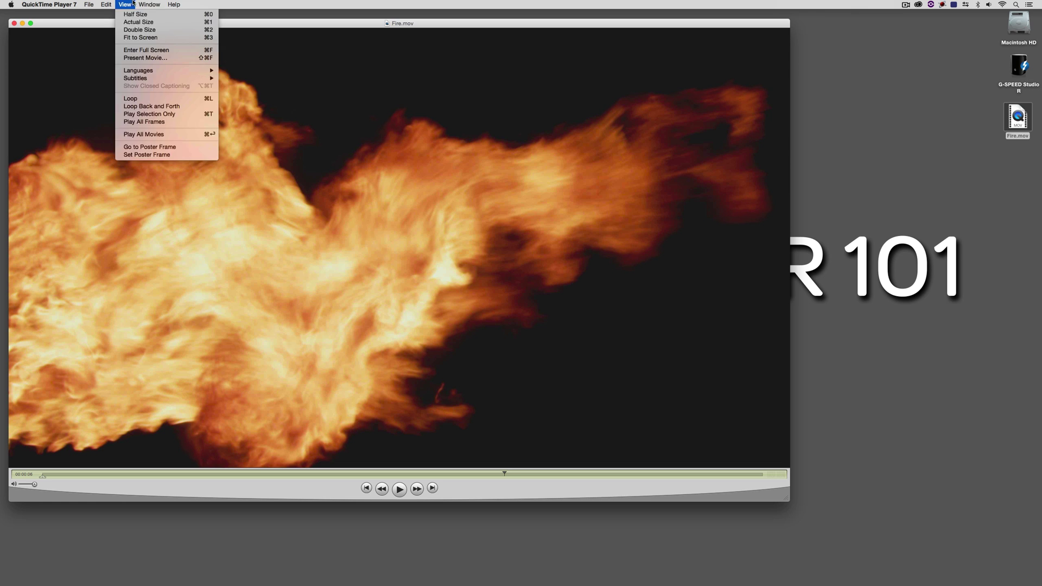
click(158, 34)
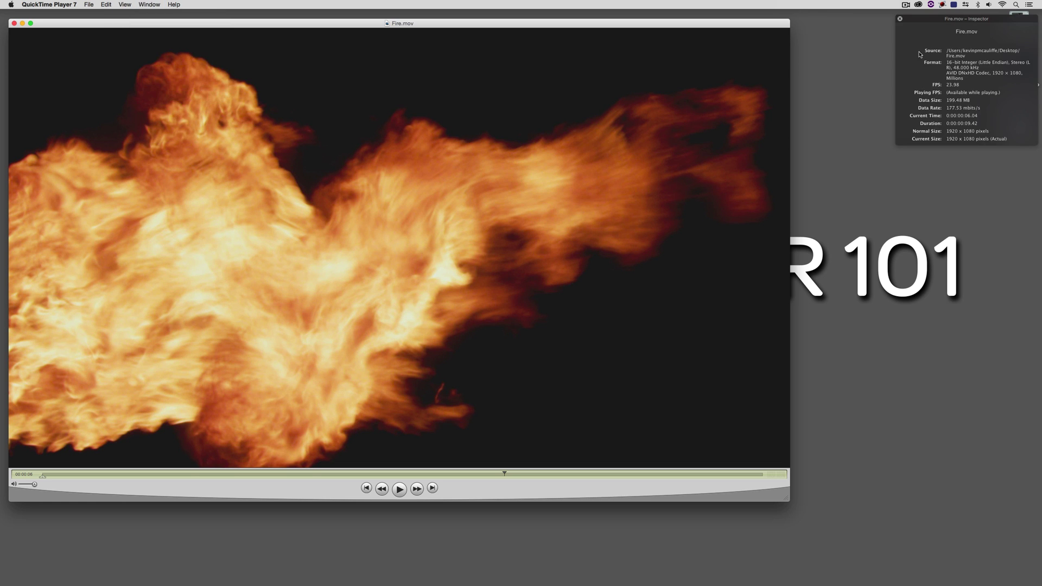
drag(960, 24, 861, 81)
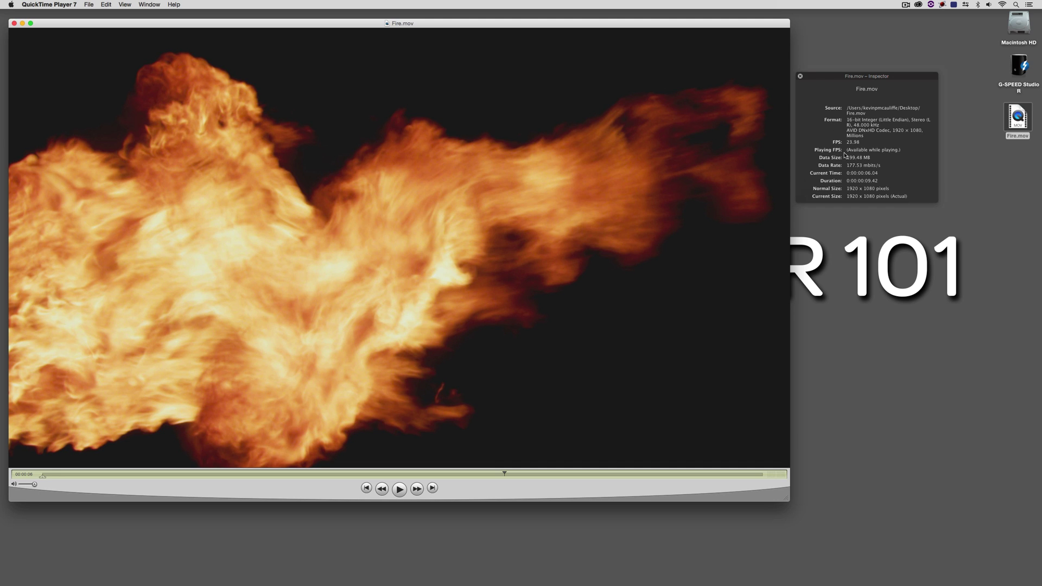
click(800, 76)
key(super+q)
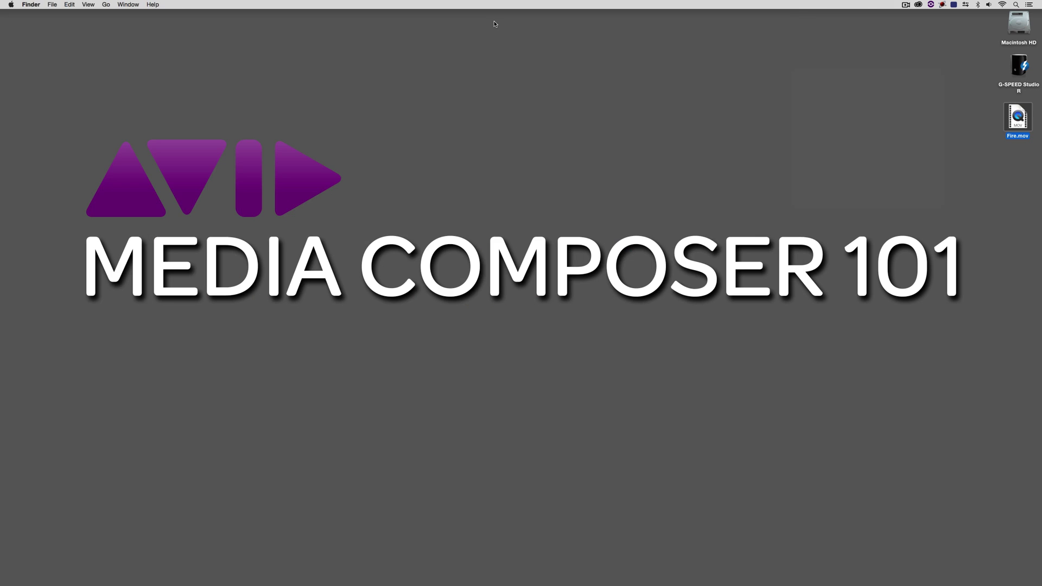
- Switch back to Media Composer and delete Untitled Sequence.04 from the bin
click(707, 167)
key(super+Tab)
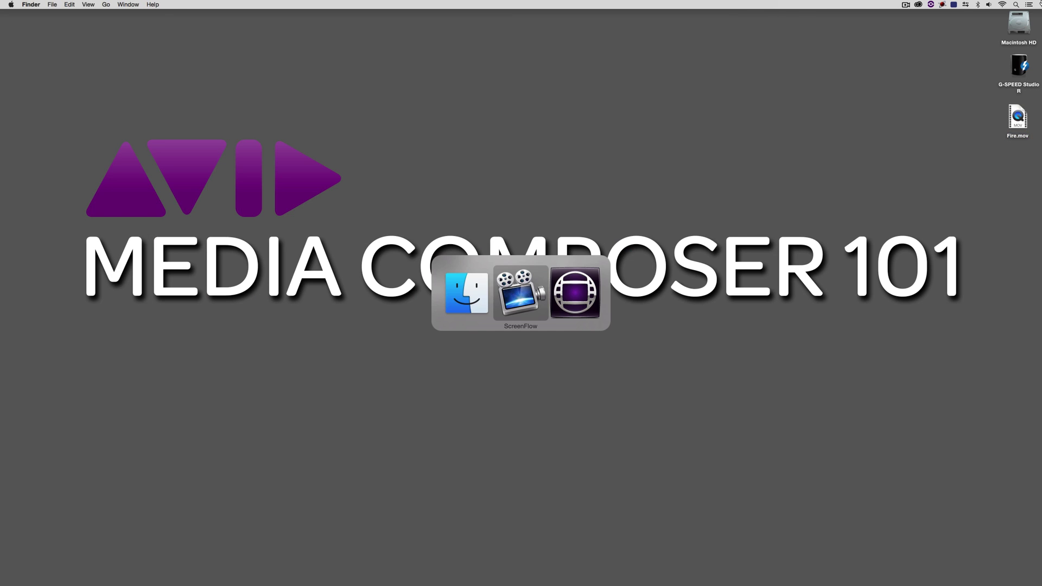
key(super+Tab)
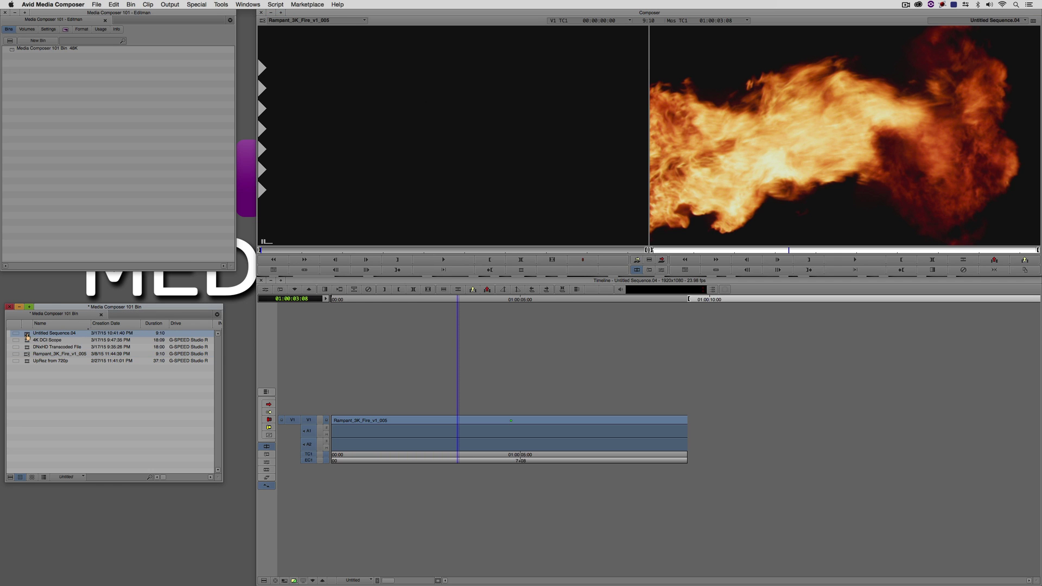
key(Delete)
click(505, 276)
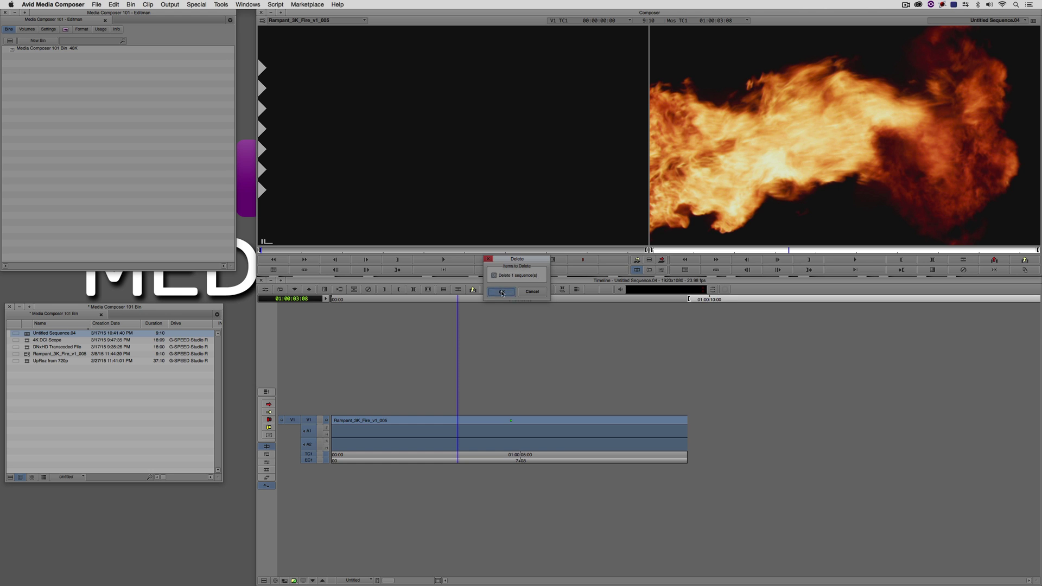
click(502, 292)
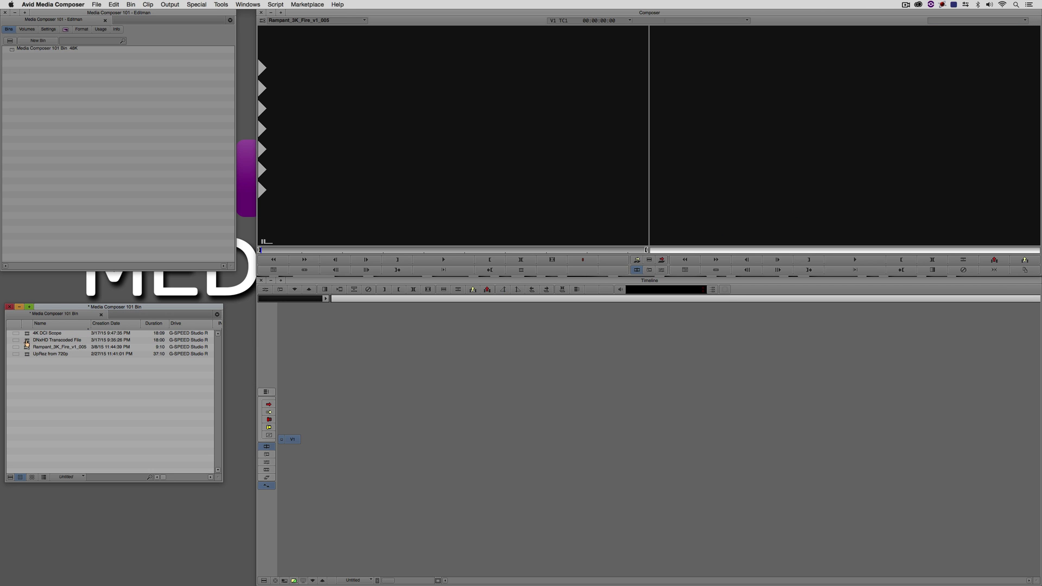
- Edit the DNxHD Transcoded File clip into the empty timeline as a new sequence and park the playhead at 01:00:10:03
drag(28, 340, 379, 423)
drag(492, 427, 594, 428)
- Look over the width and height presets in the sequence's DNxHD 175 export options, and leave the export without changing the settings
right_click(720, 208)
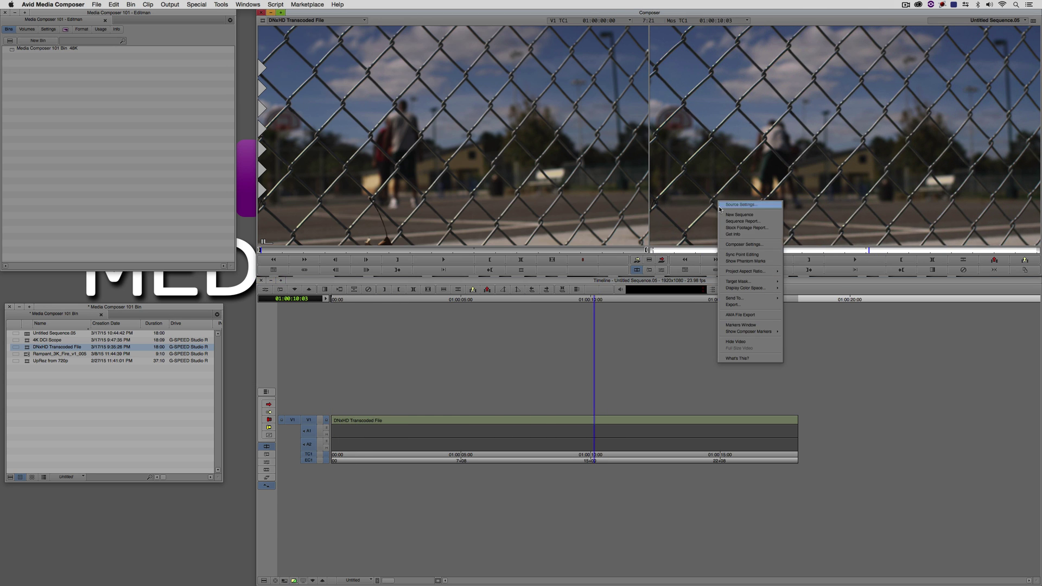
click(733, 304)
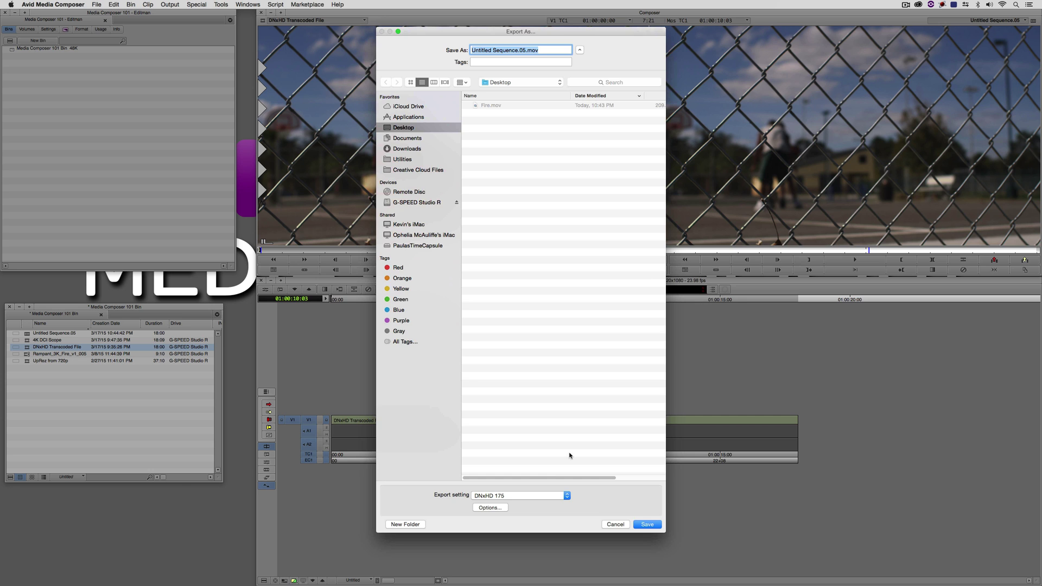
click(485, 509)
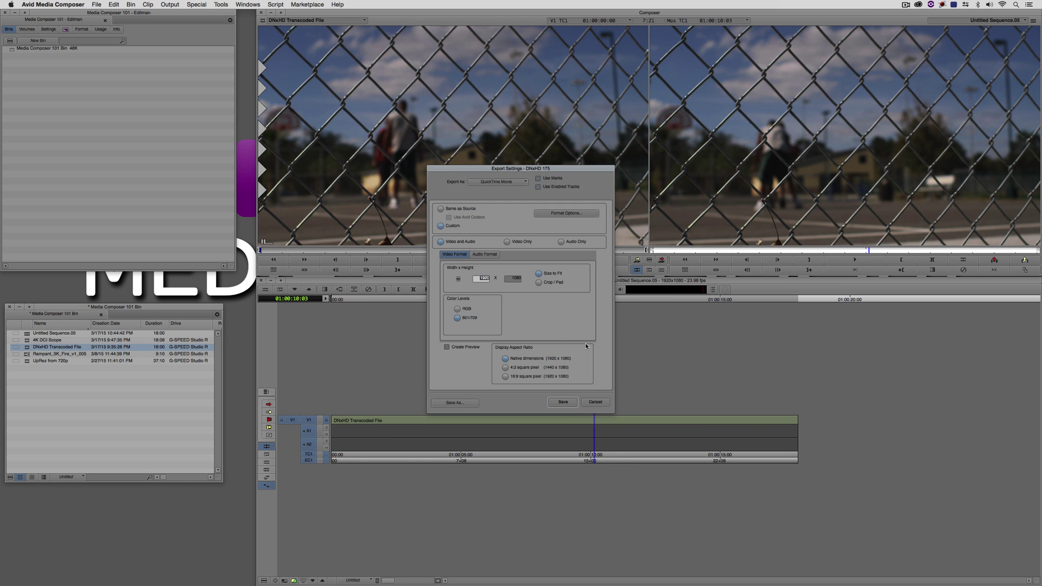
click(458, 279)
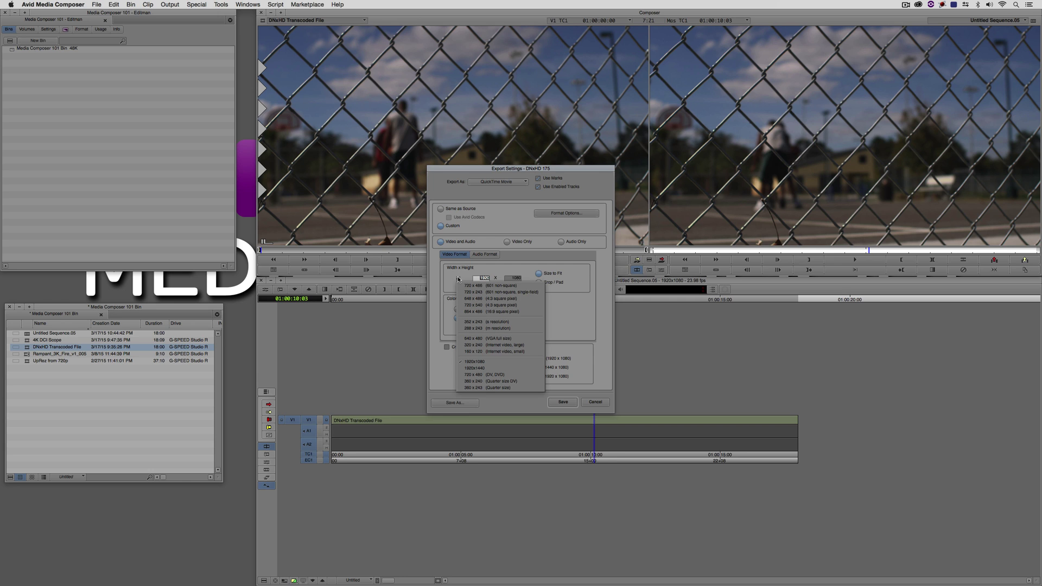
click(443, 282)
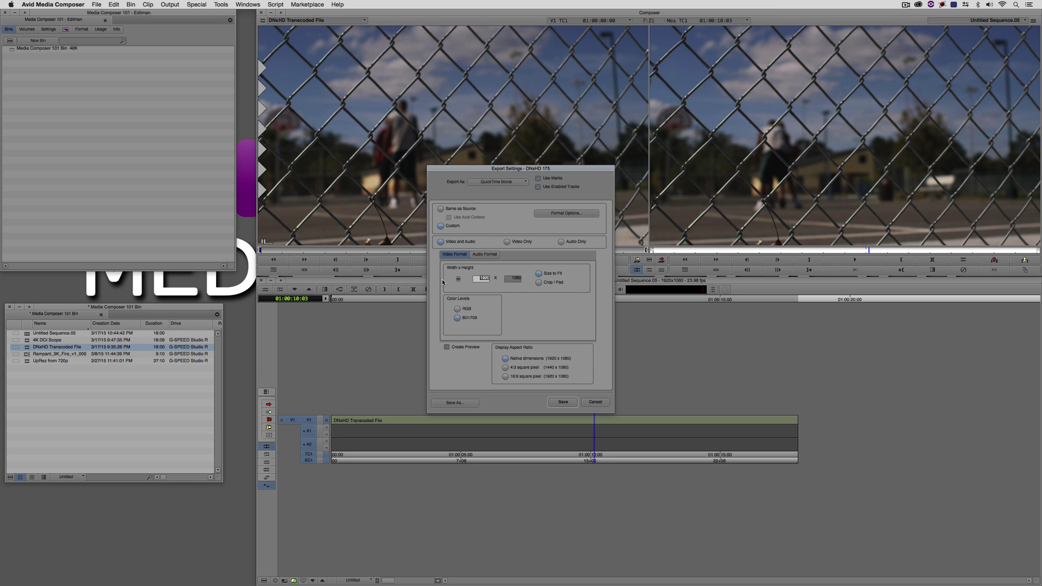
click(596, 401)
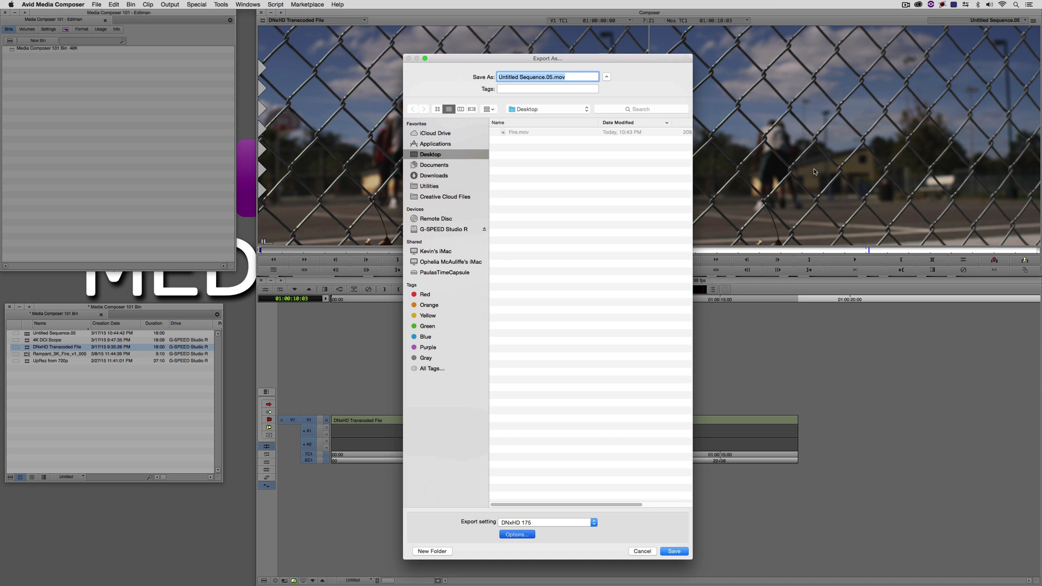
click(672, 550)
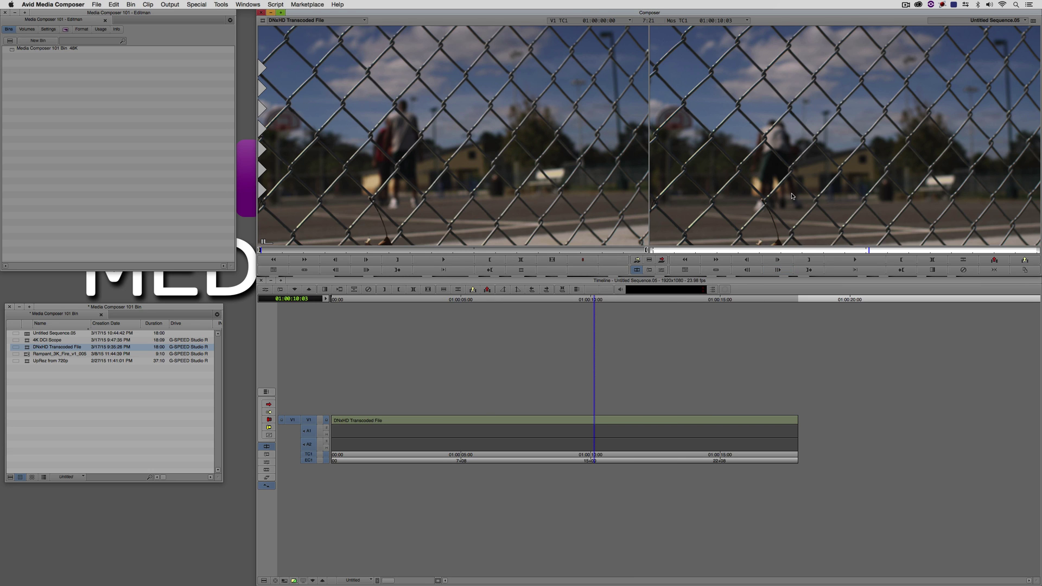
- Change the project format to the 23.976p NTSC preset
click(48, 29)
click(79, 30)
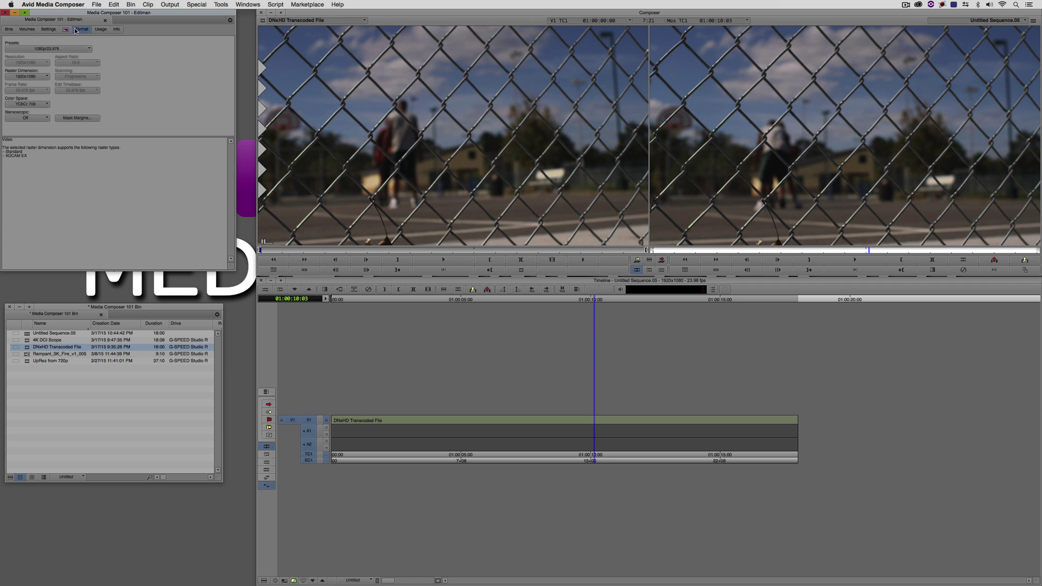
click(42, 50)
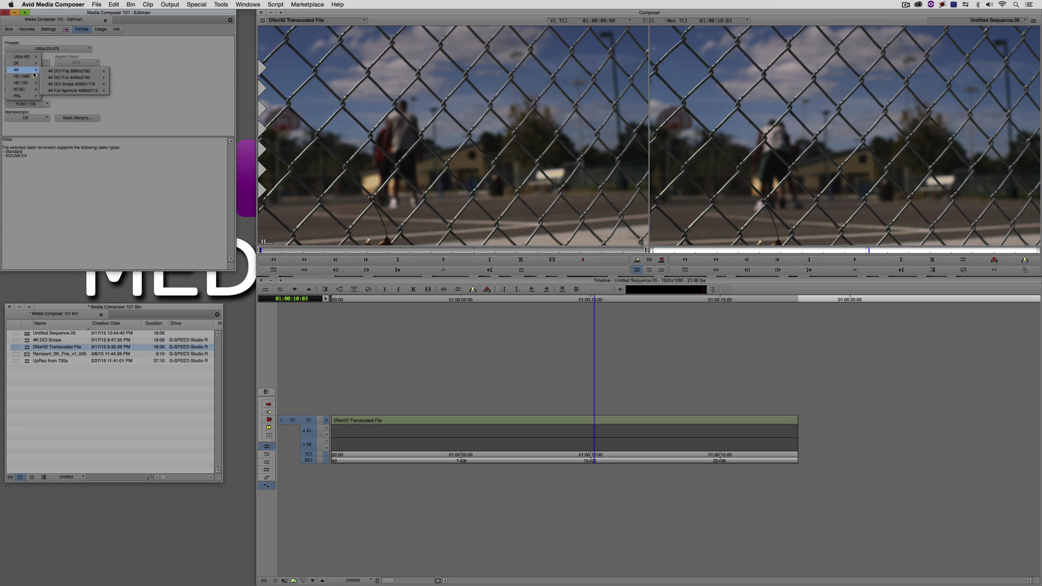
mouse_move(22, 89)
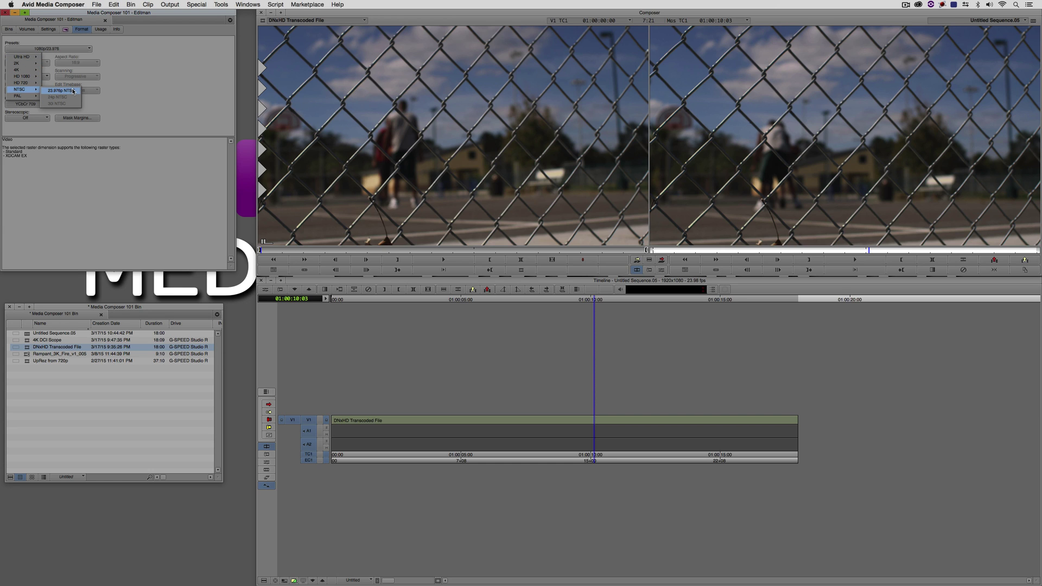
click(74, 91)
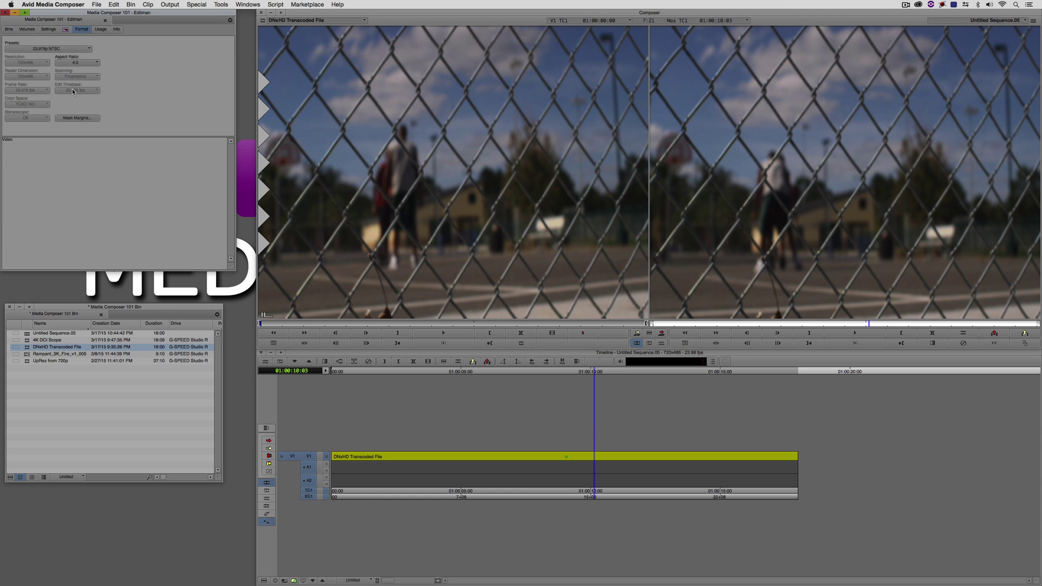
click(683, 262)
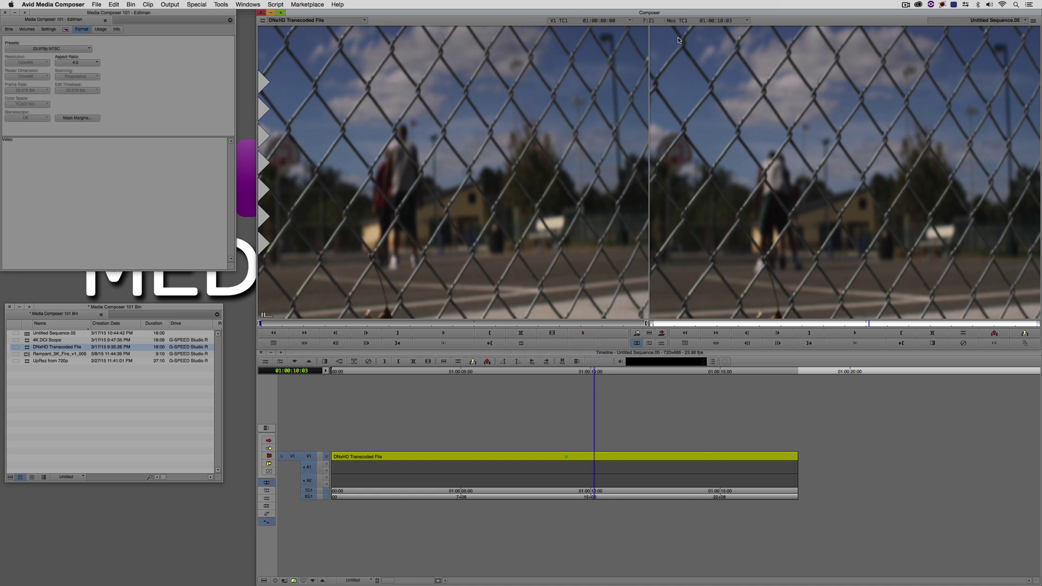
click(456, 548)
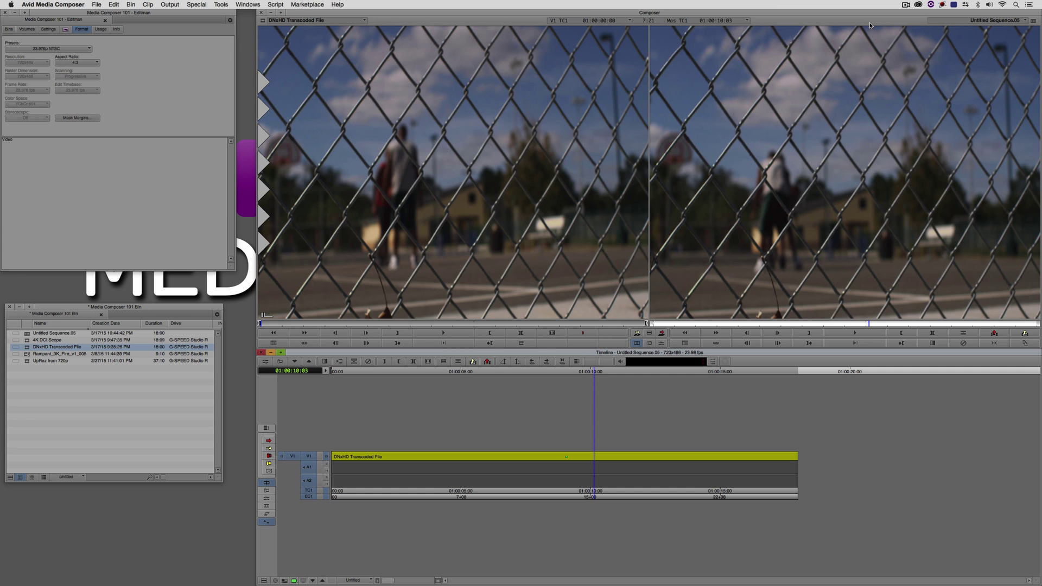
- Apply the 16:9 Letterbox effect from the Reformat category to the clip on V1 and park the playhead at 01:00:03:06
click(65, 30)
scroll(108, 108, down, 8)
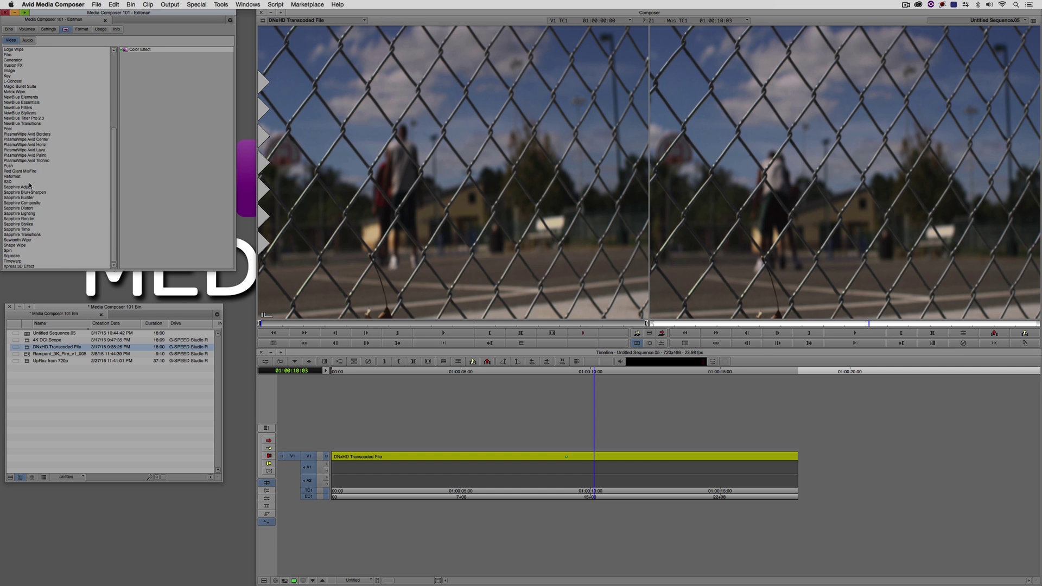
click(28, 177)
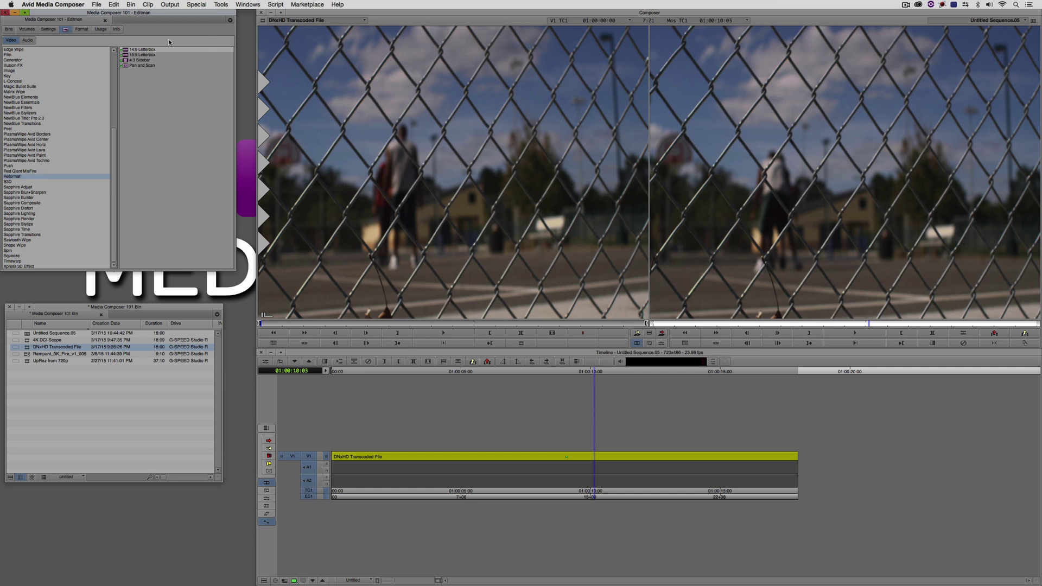
drag(124, 56, 416, 469)
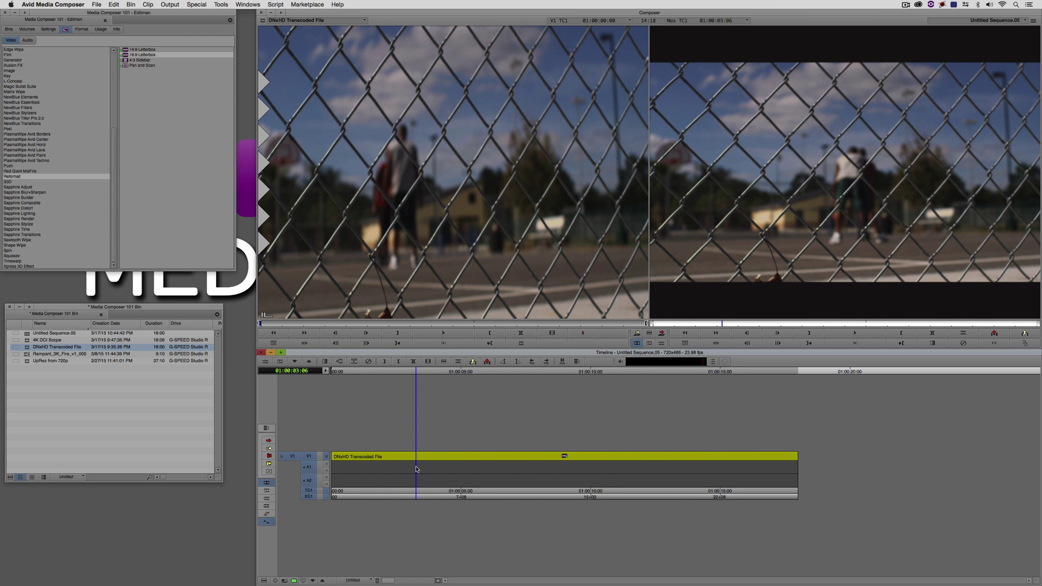
- Mark the whole clip and set the frame size in the sequence's export options to 720 x 486 (601 non-square)
key(t)
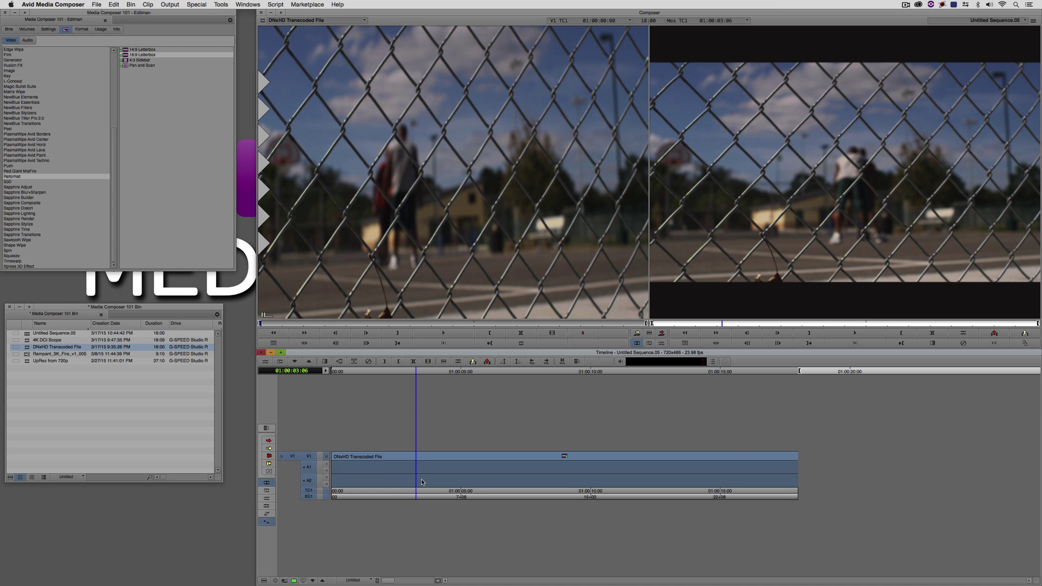
right_click(711, 193)
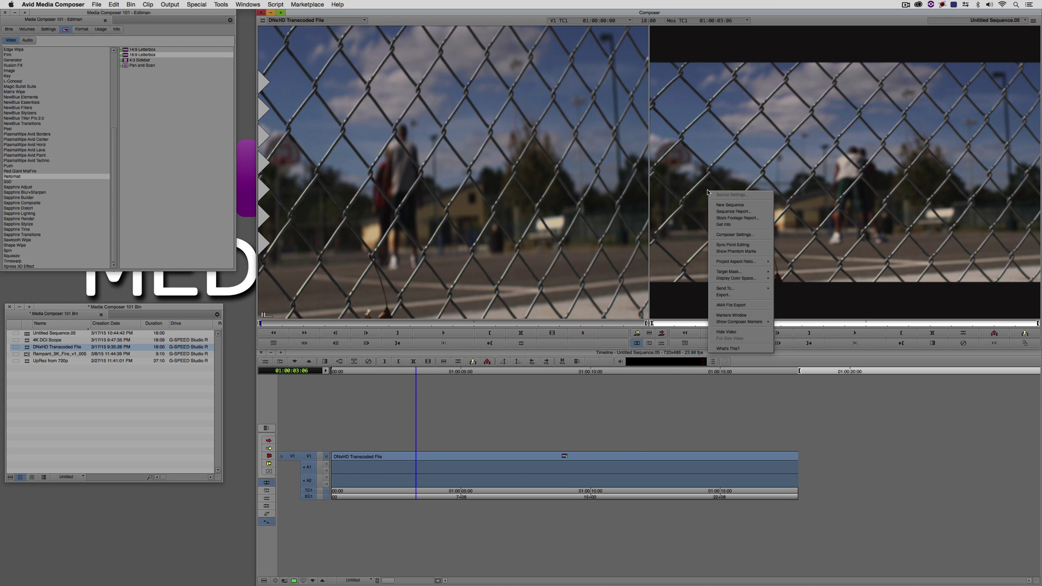
click(728, 294)
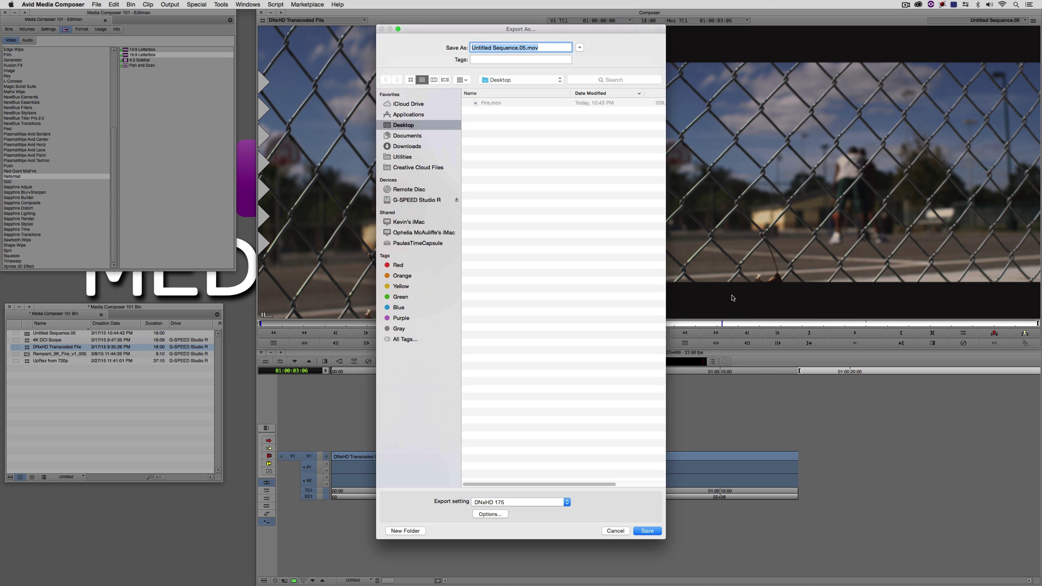
click(486, 514)
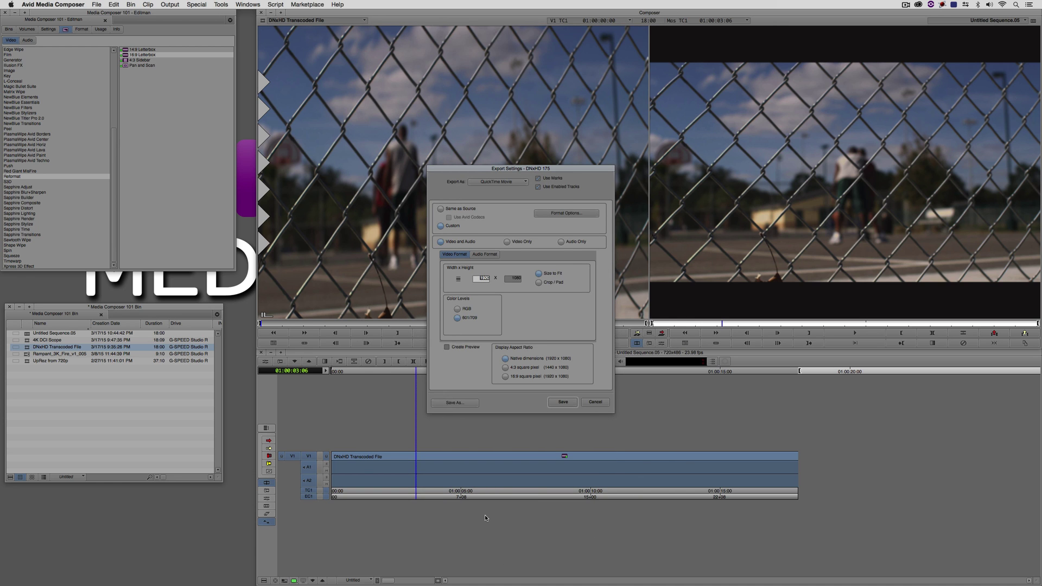
click(458, 280)
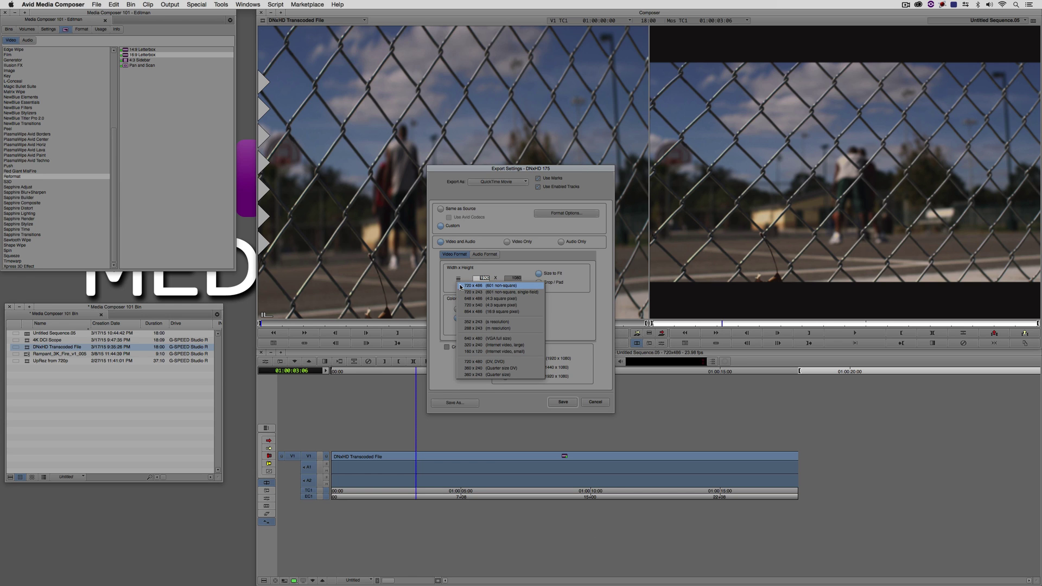
click(460, 286)
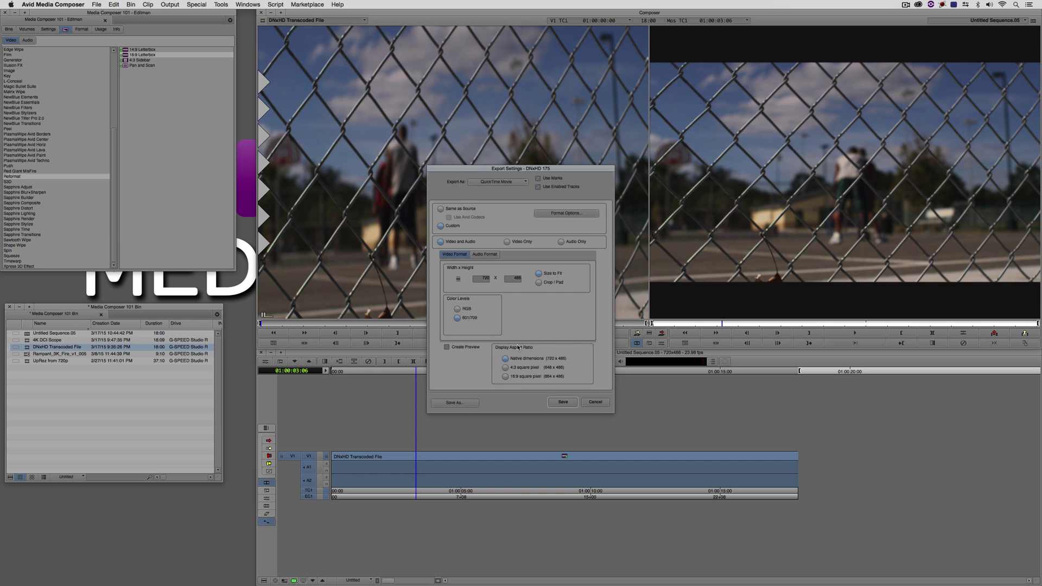
- Check the audio format, and set the video compression to Avid Meridien Compressed with Millions of Colors depth and Best quality
click(481, 255)
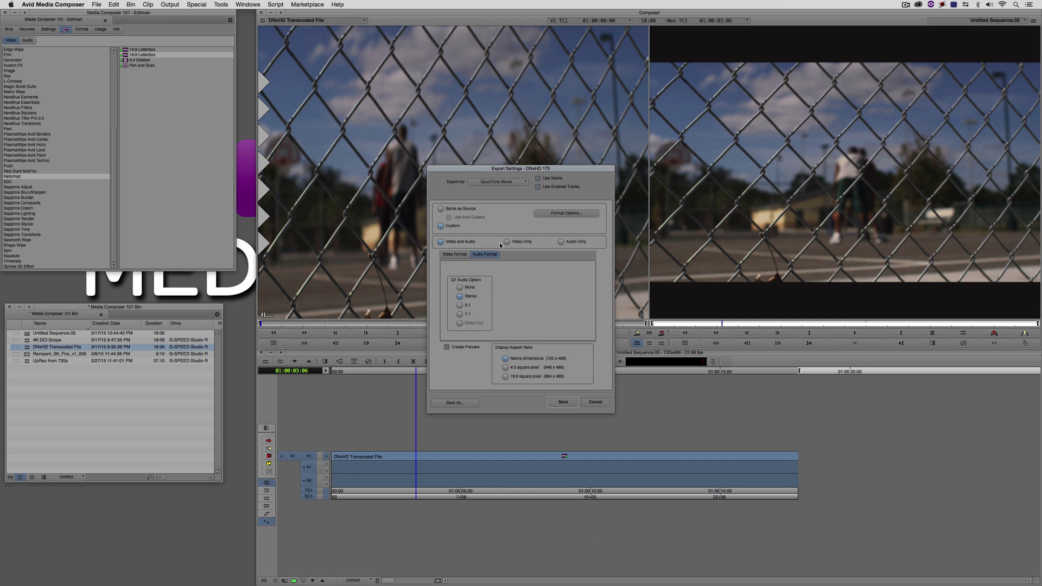
click(548, 214)
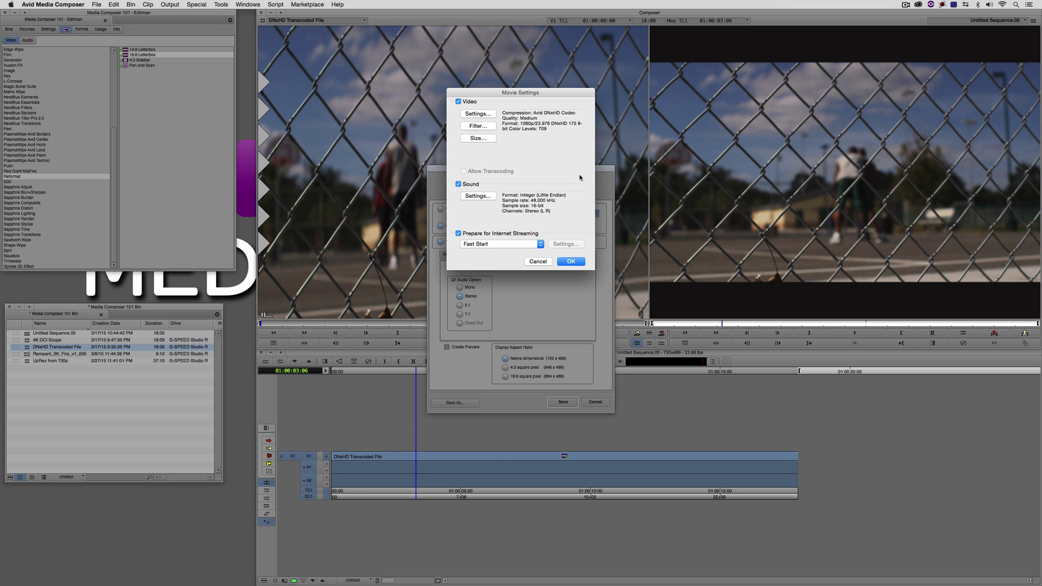
click(482, 115)
click(504, 96)
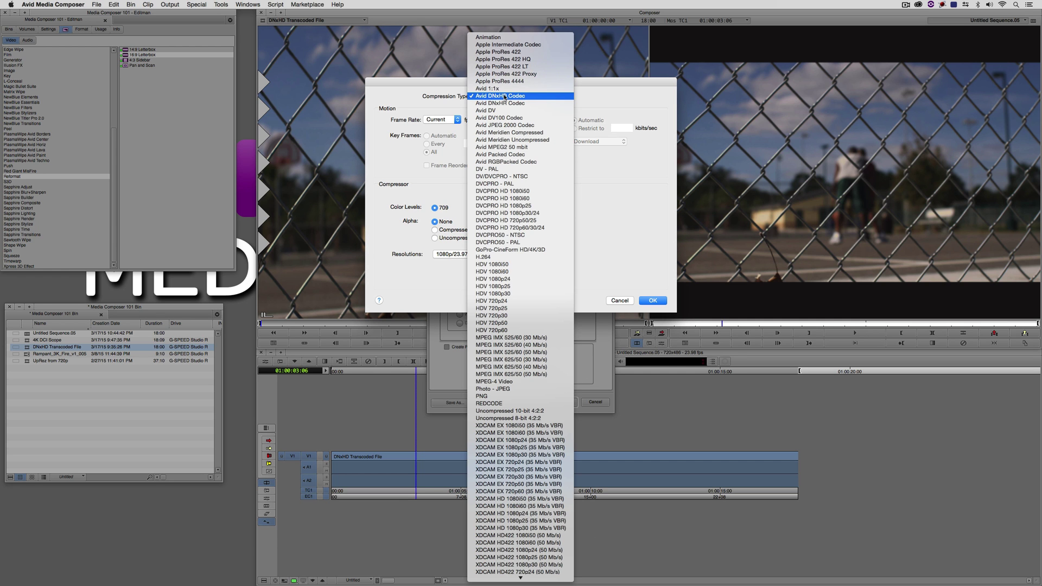
click(510, 132)
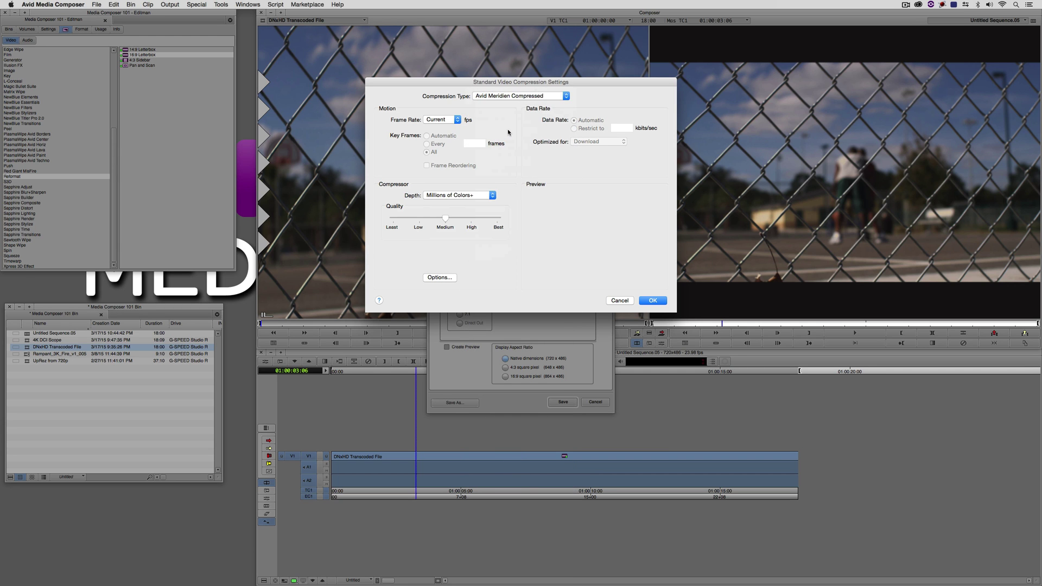
click(466, 196)
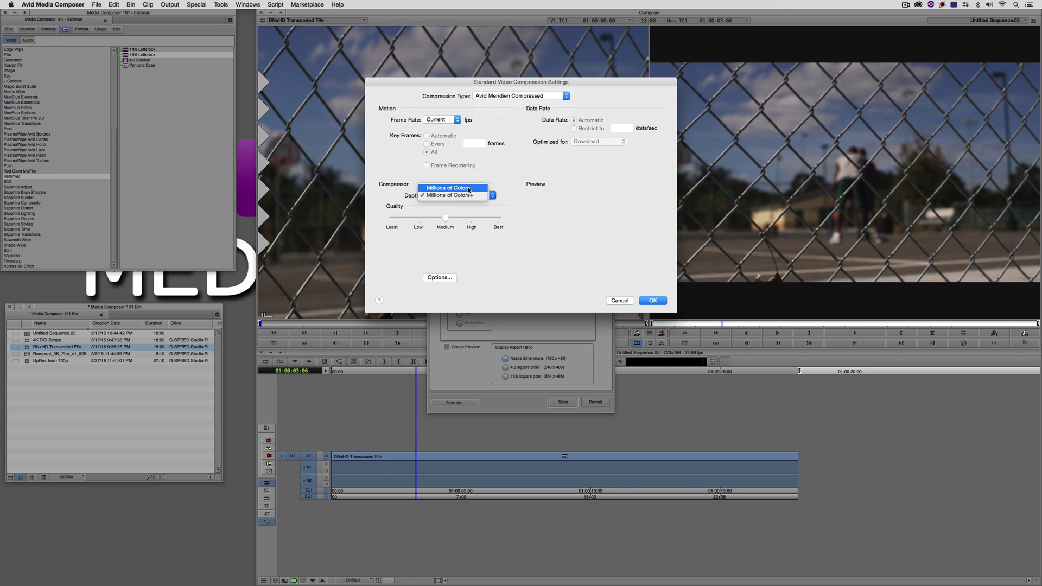
click(468, 186)
drag(446, 218, 486, 218)
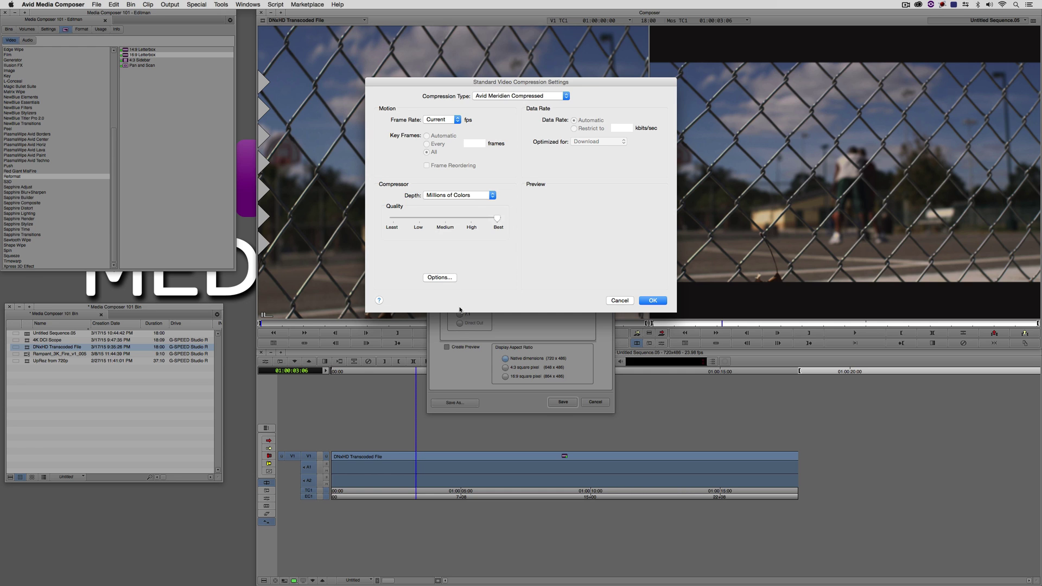
- Set the Meridien codec resolution to 2:1 Progressive and accept the compression and movie settings
click(449, 277)
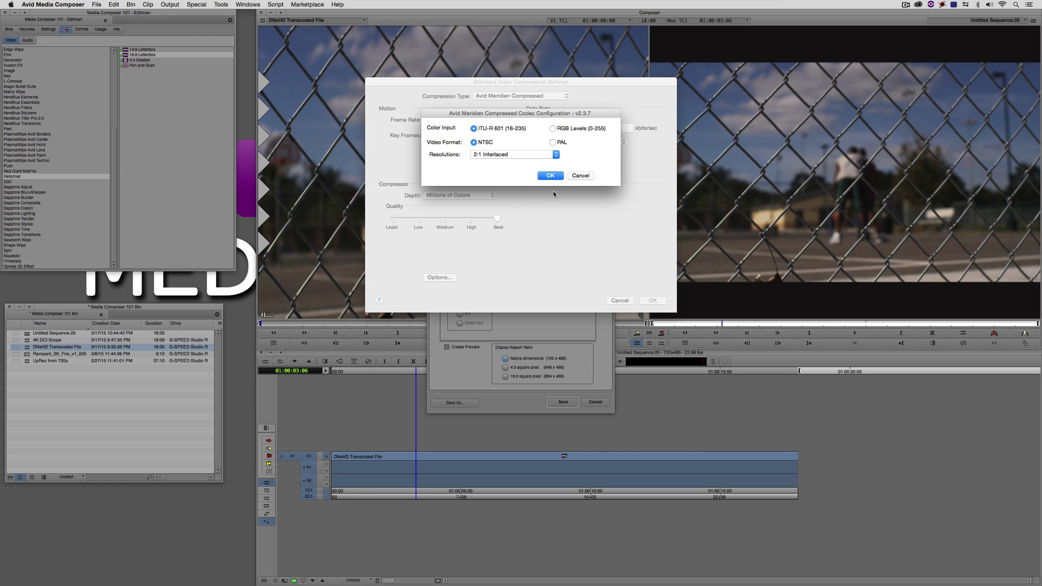
click(554, 155)
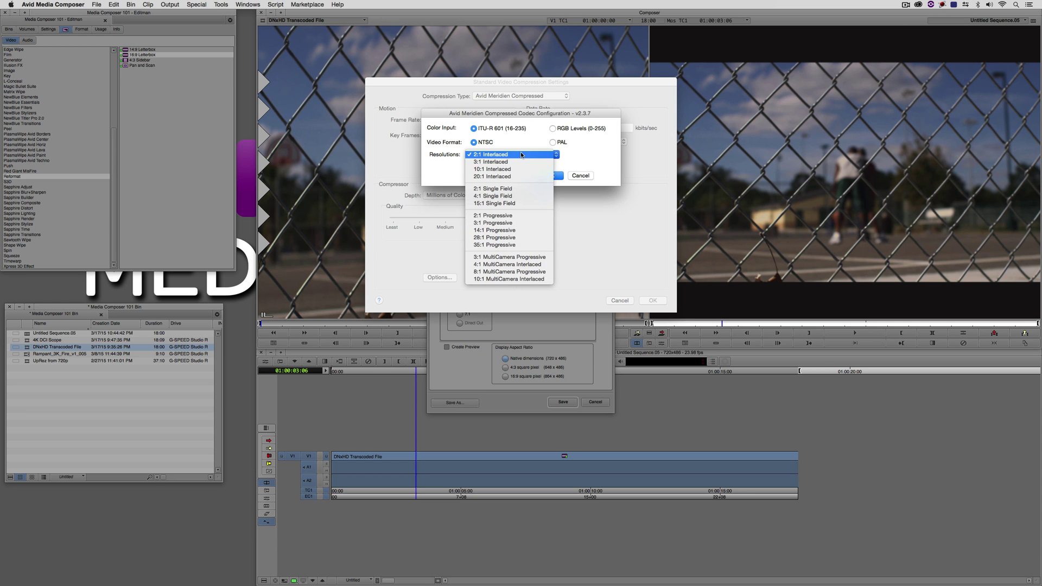
click(514, 216)
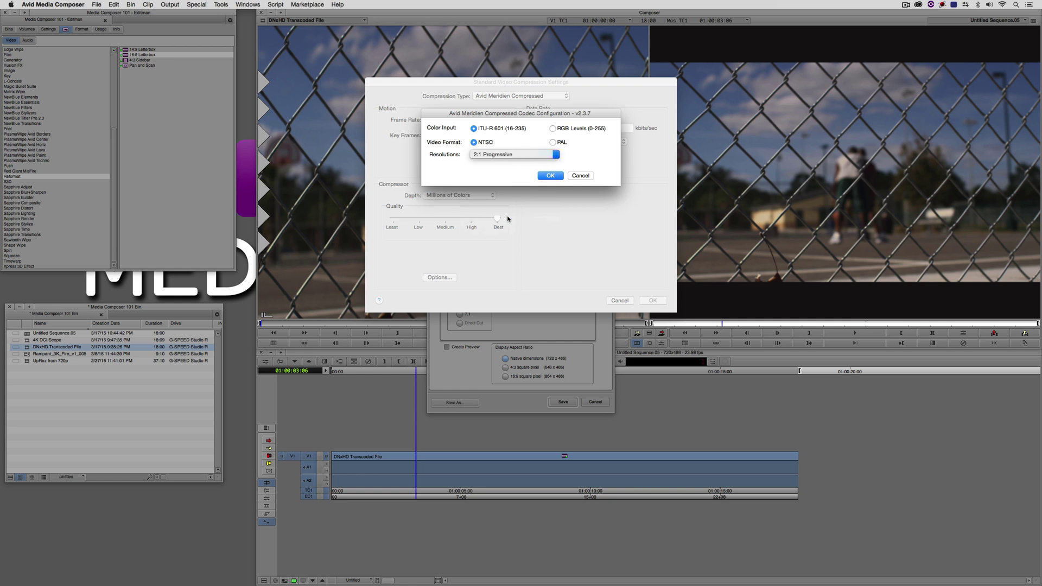
click(558, 177)
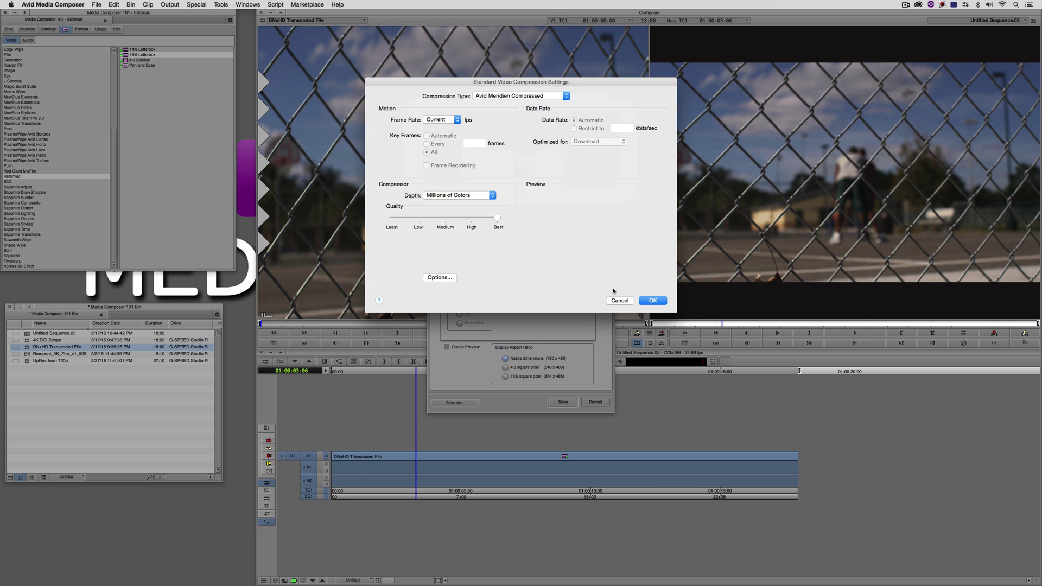
click(652, 299)
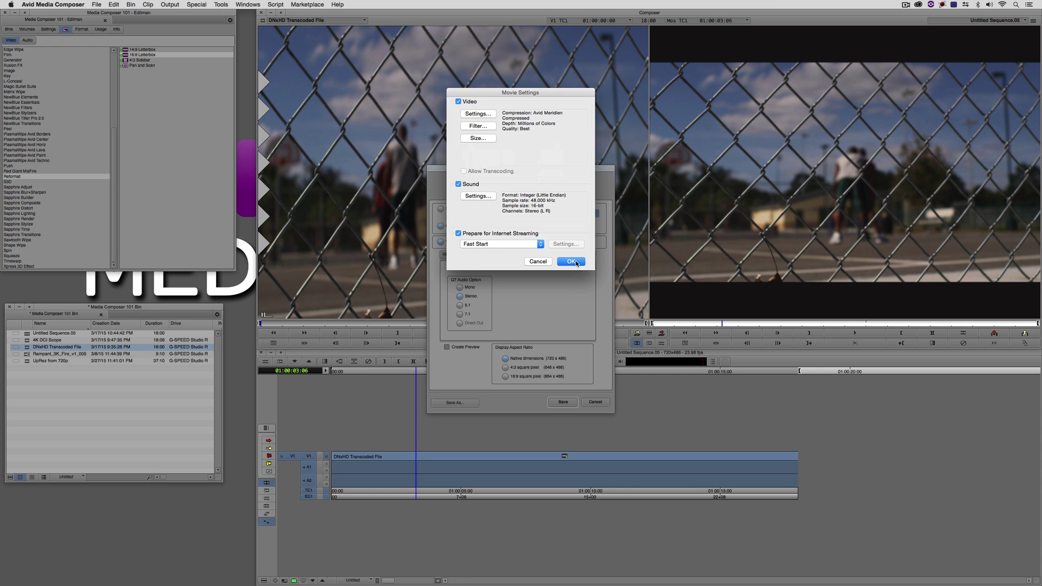
click(575, 262)
- Save the export settings as a new preset named NTSC Progressive and export the sequence to the Desktop as NTSC Progressive
click(455, 402)
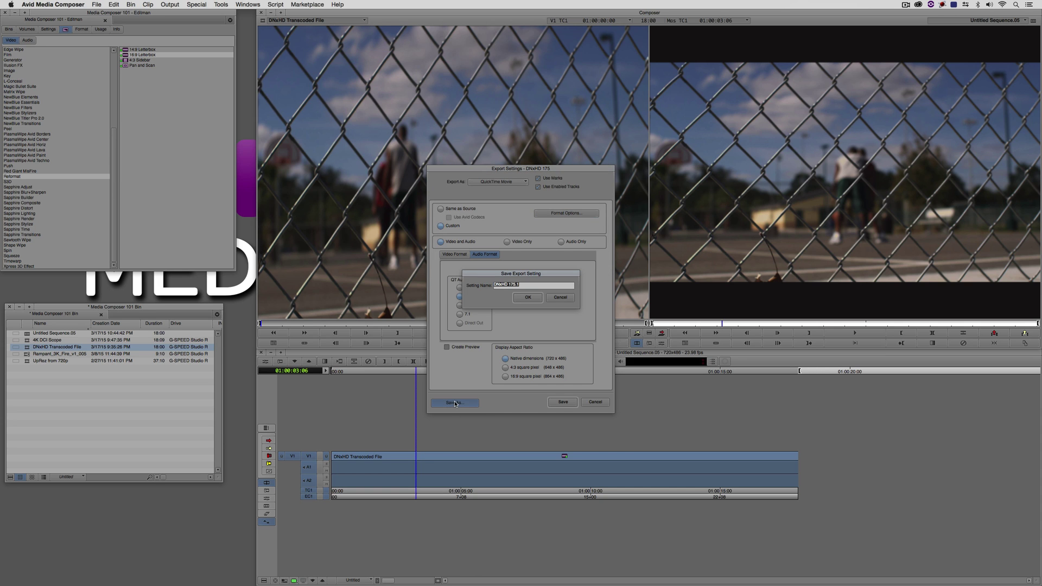
text(N)
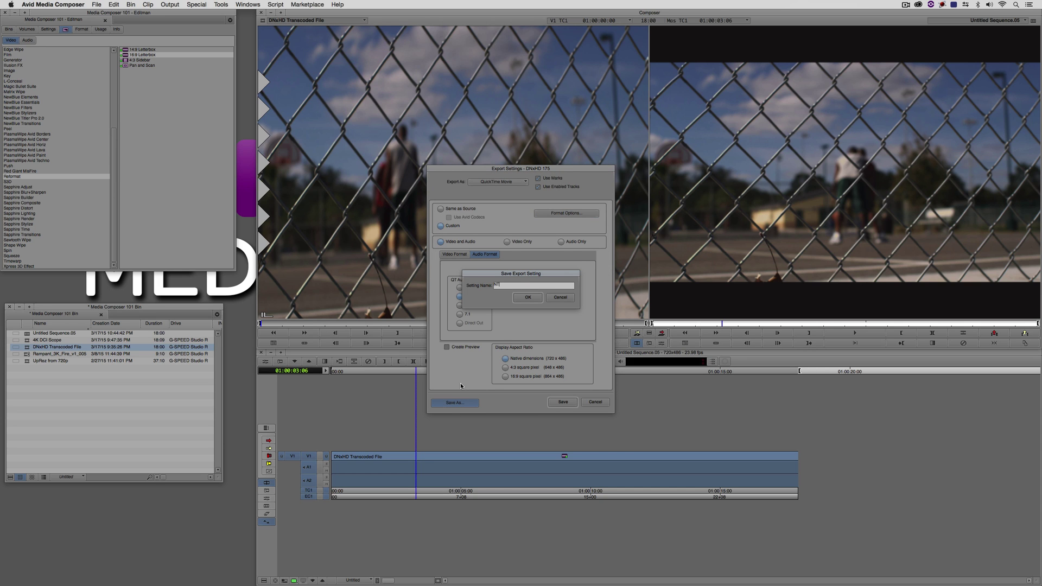
text(TSC Progressive)
click(527, 298)
click(562, 402)
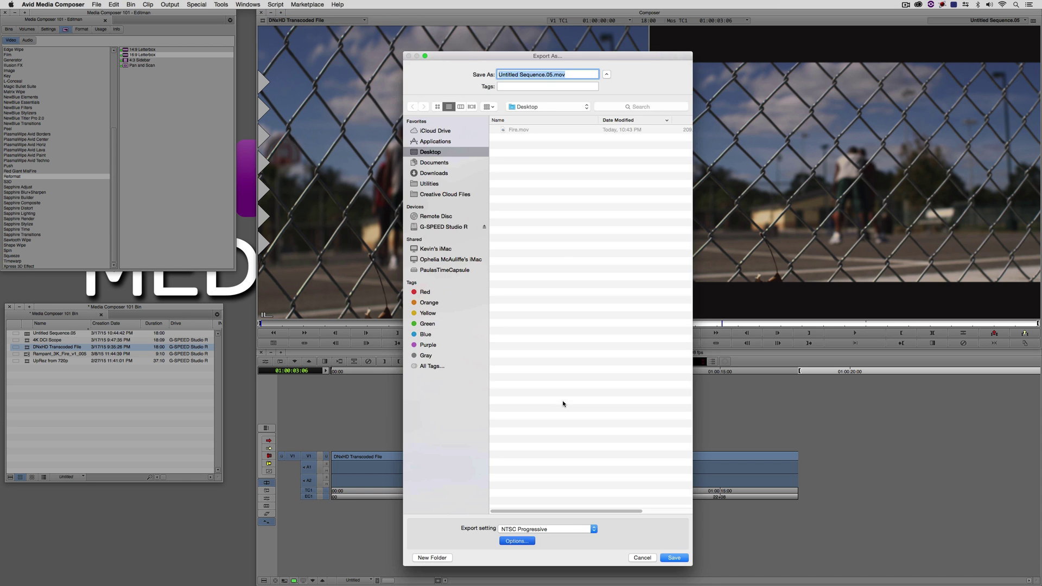
text(NTSC Progressive)
click(674, 558)
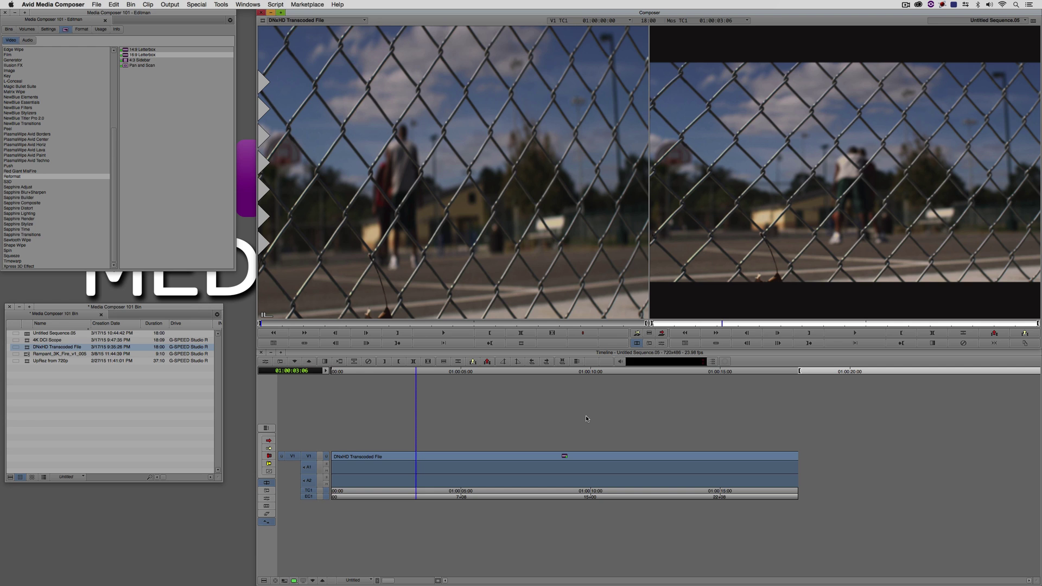
- Hide Media Composer, open NTSC Progressive.mov from the desktop in QuickTime Player 7 and play it
key(super+h)
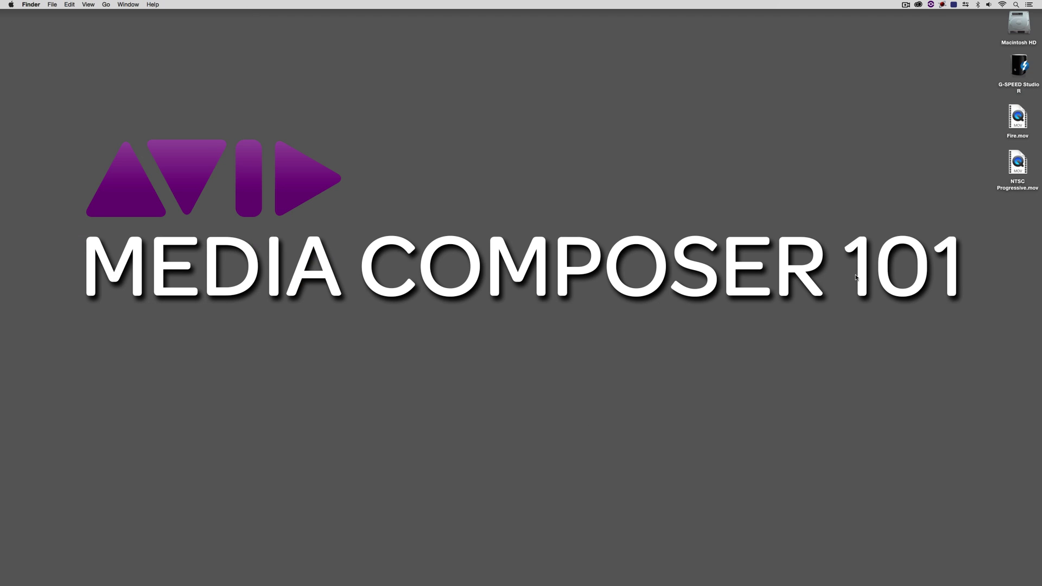
right_click(1018, 161)
mouse_move(922, 172)
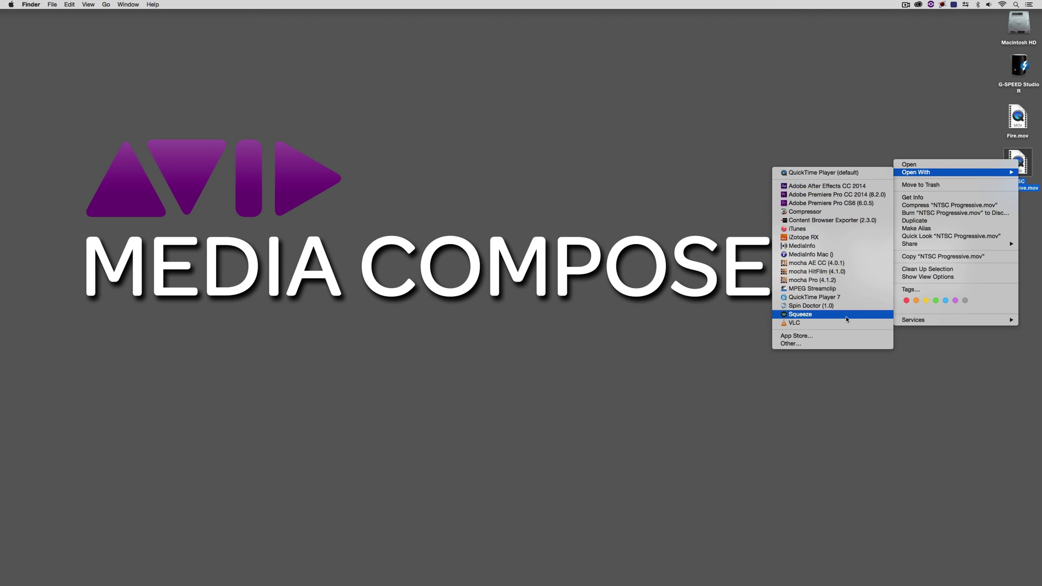
click(846, 298)
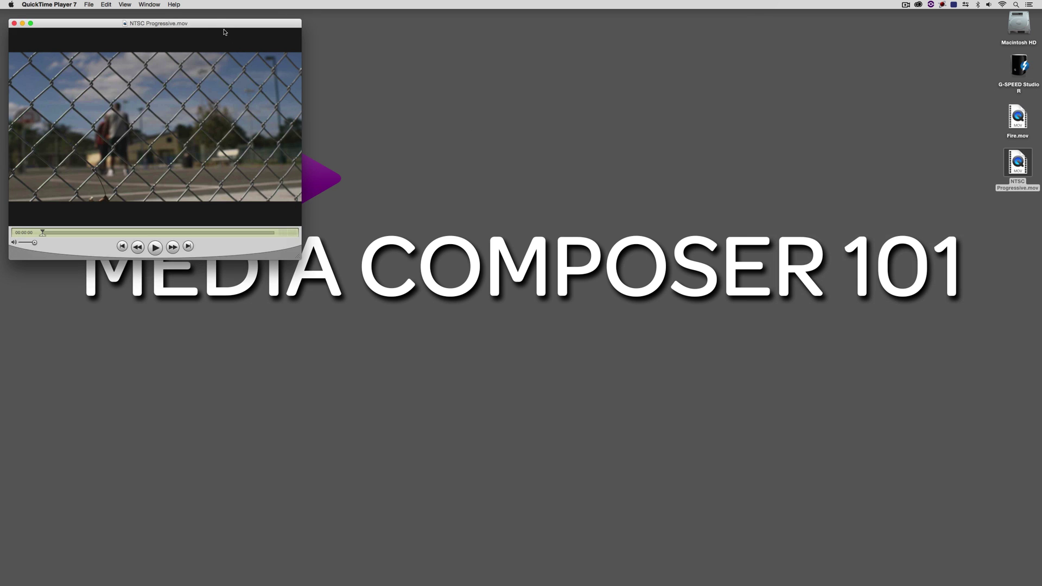
drag(222, 25, 460, 85)
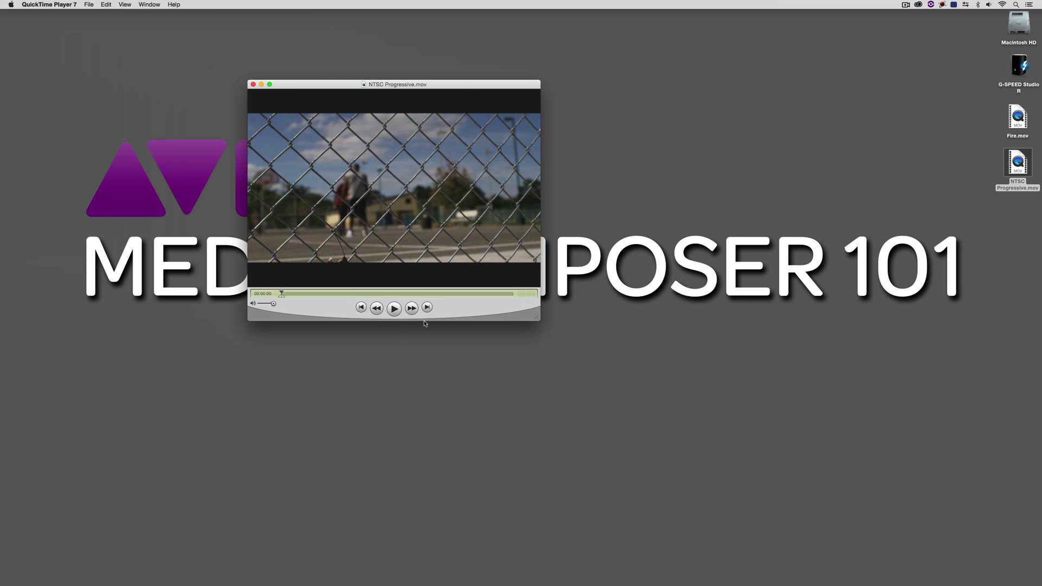
click(394, 308)
- Show the Movie Inspector beside the movie to check its format, codec and size, and play more of the clip
click(130, 4)
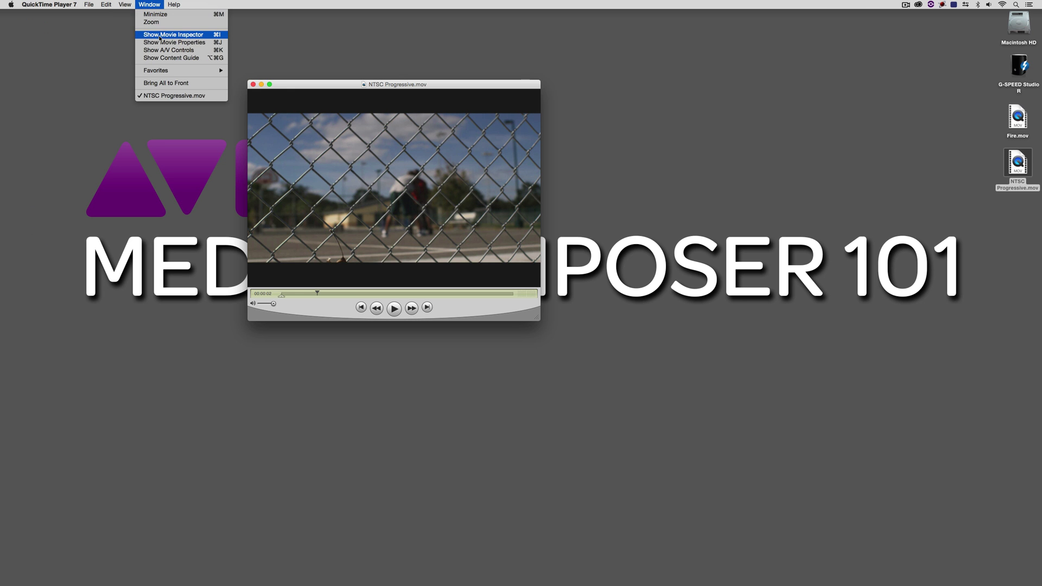
click(163, 34)
drag(899, 64, 601, 126)
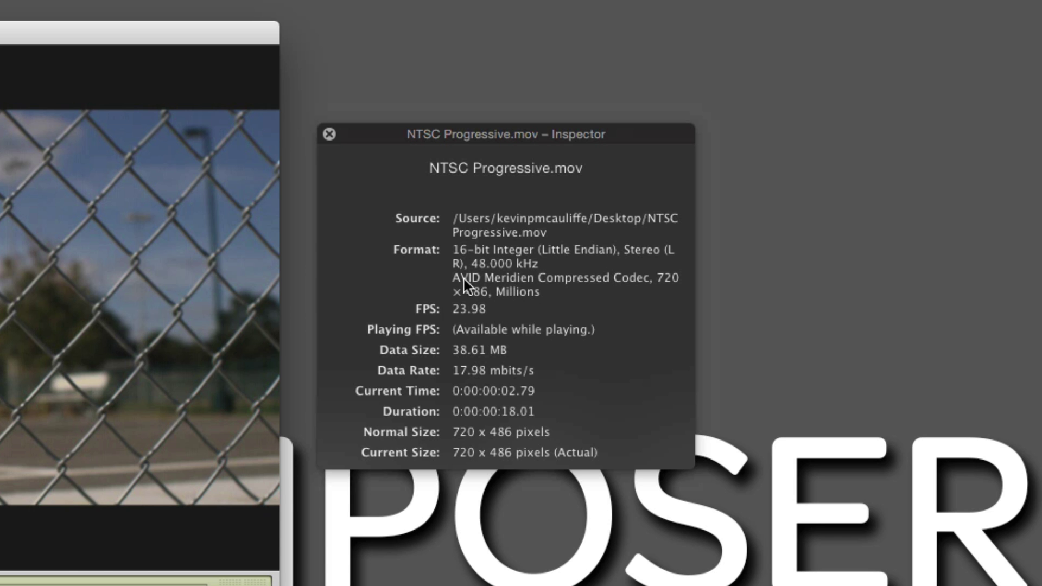
key(space)
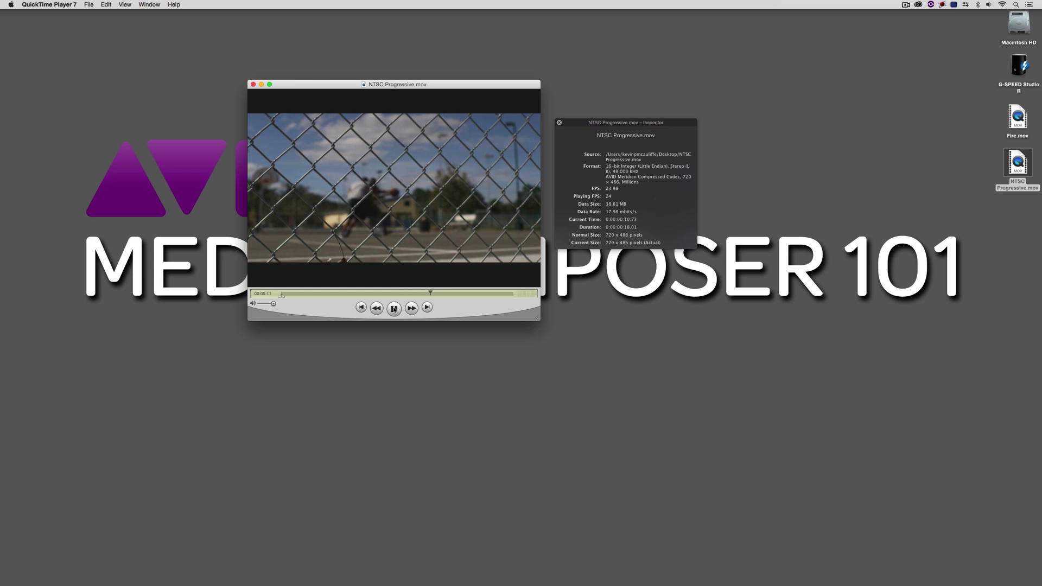
key(space)
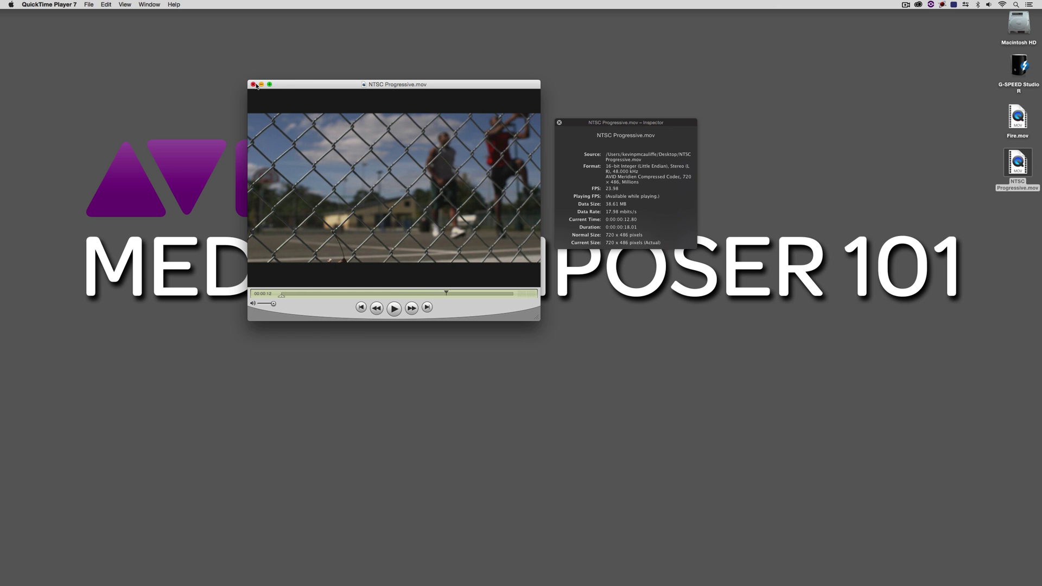
- Close the movie and its inspector, quit QuickTime Player 7 and switch back to Media Composer
click(254, 85)
click(559, 123)
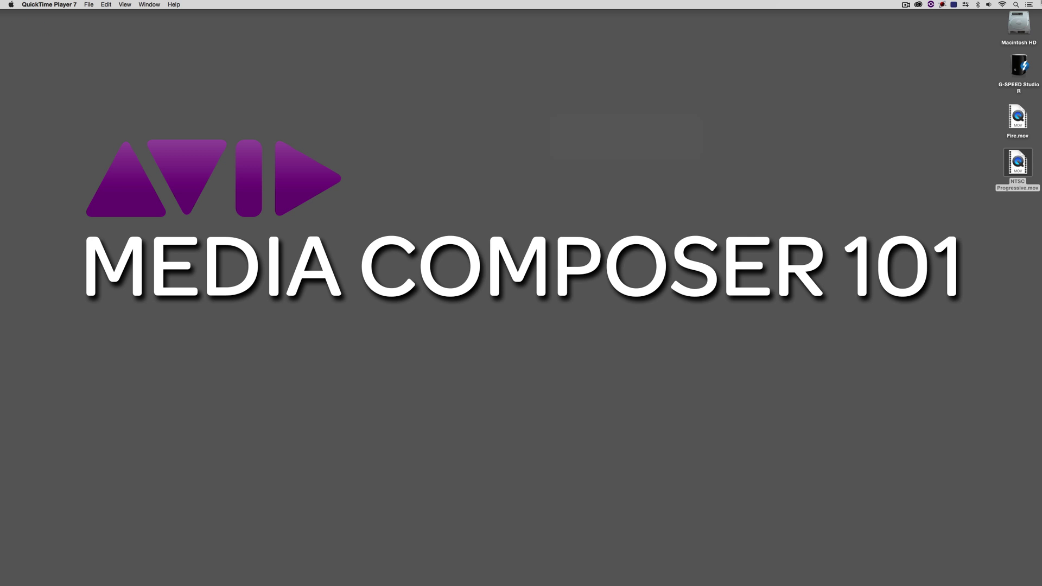
key(super+q)
key(super+Tab)
key(super+Tab)
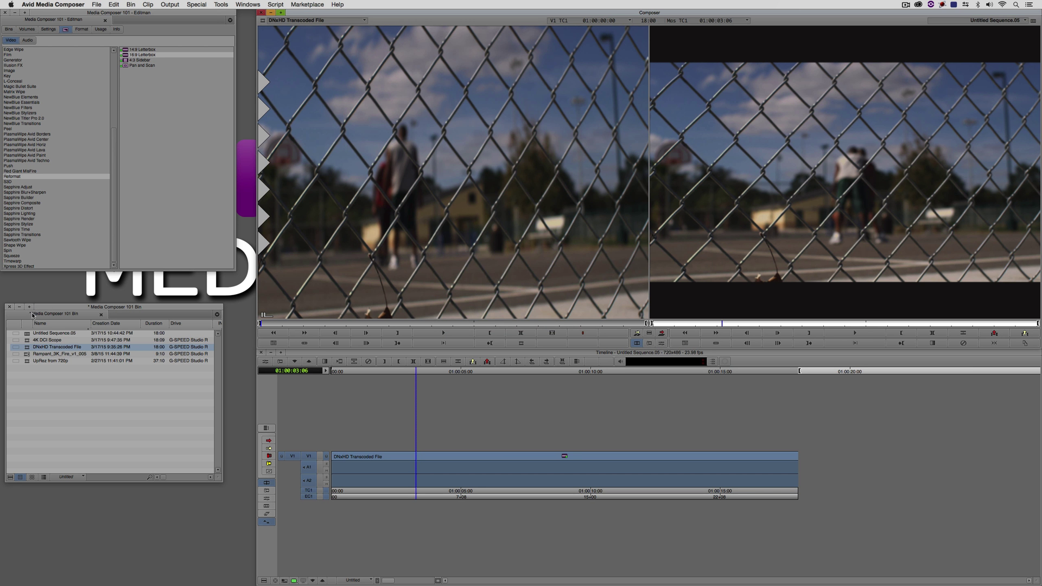
- Delete the sequence Untitled Sequence.05 from the Media Composer 101 Bin
click(49, 332)
key(Delete)
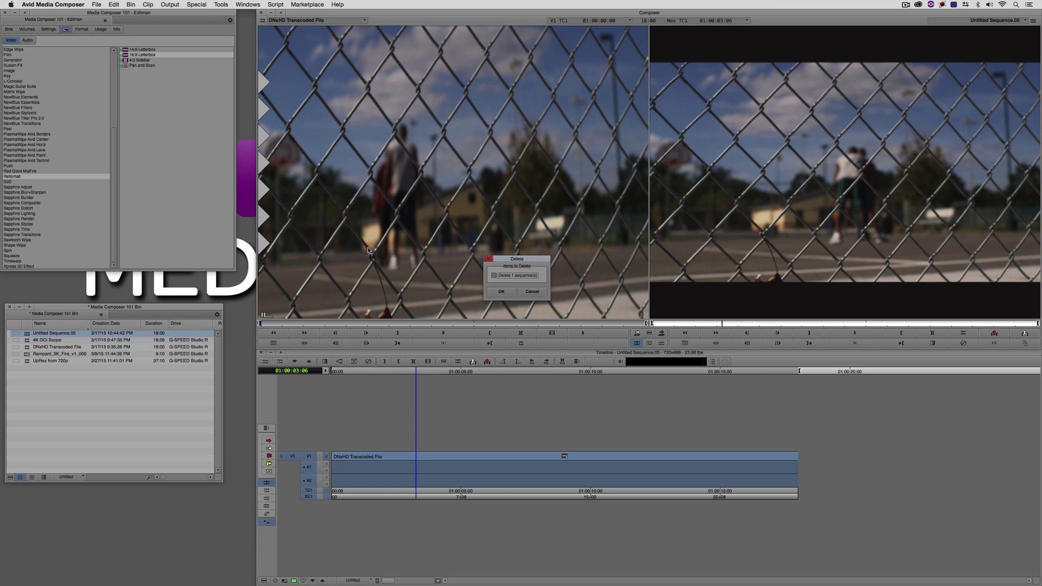
click(494, 275)
click(502, 291)
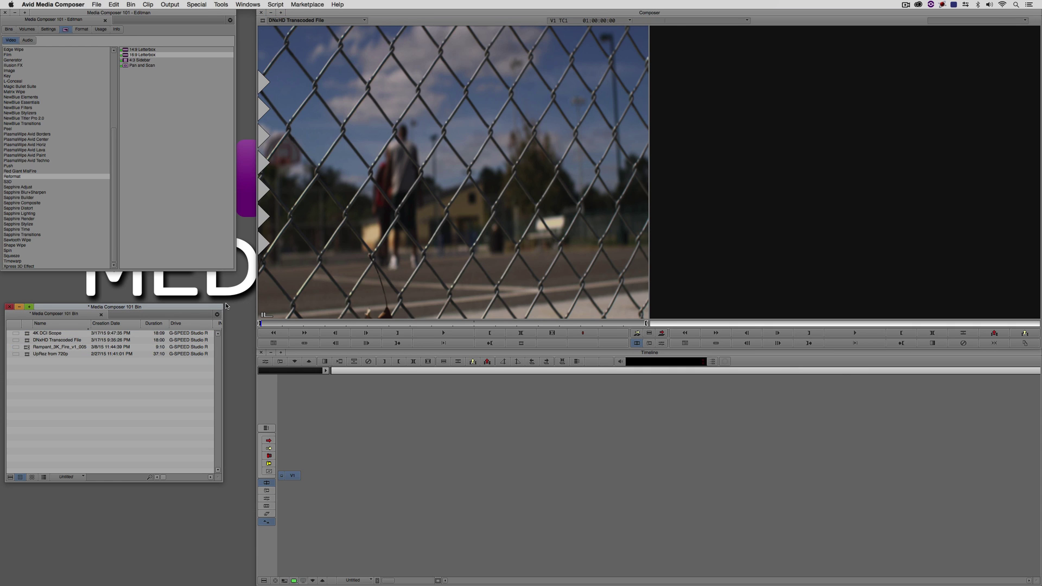
- Load the 4K DCI Scope clip into the source monitor and set the project format to 4K DCI Scope 4096x1716 at 23.976P
drag(28, 333, 489, 222)
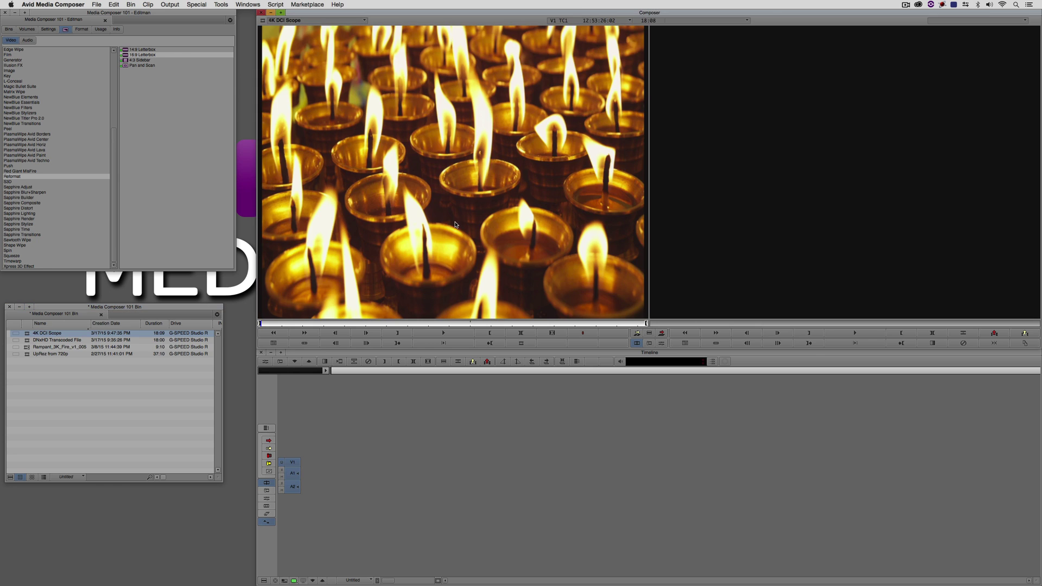
click(9, 30)
click(11, 51)
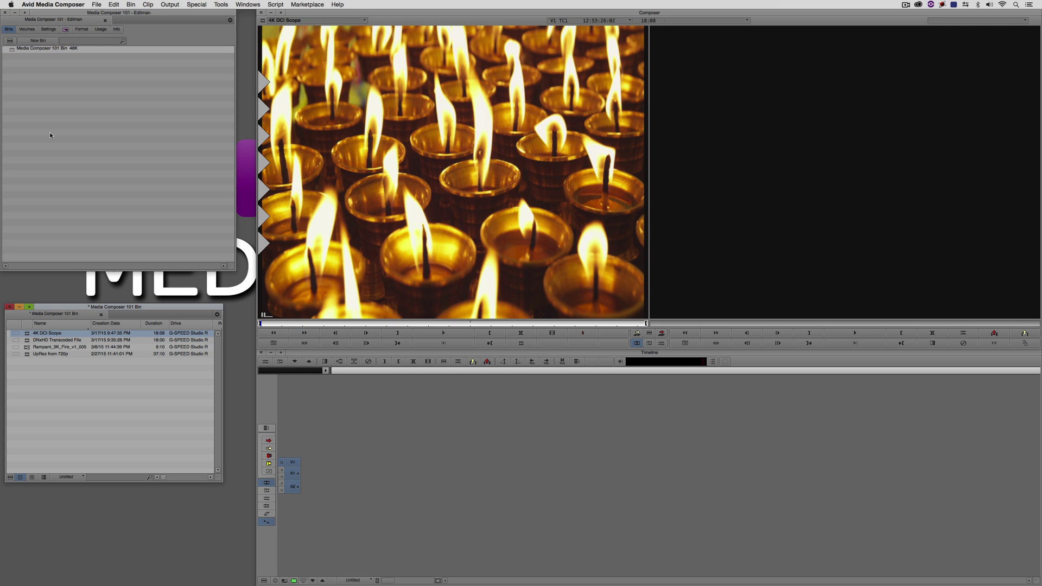
click(80, 29)
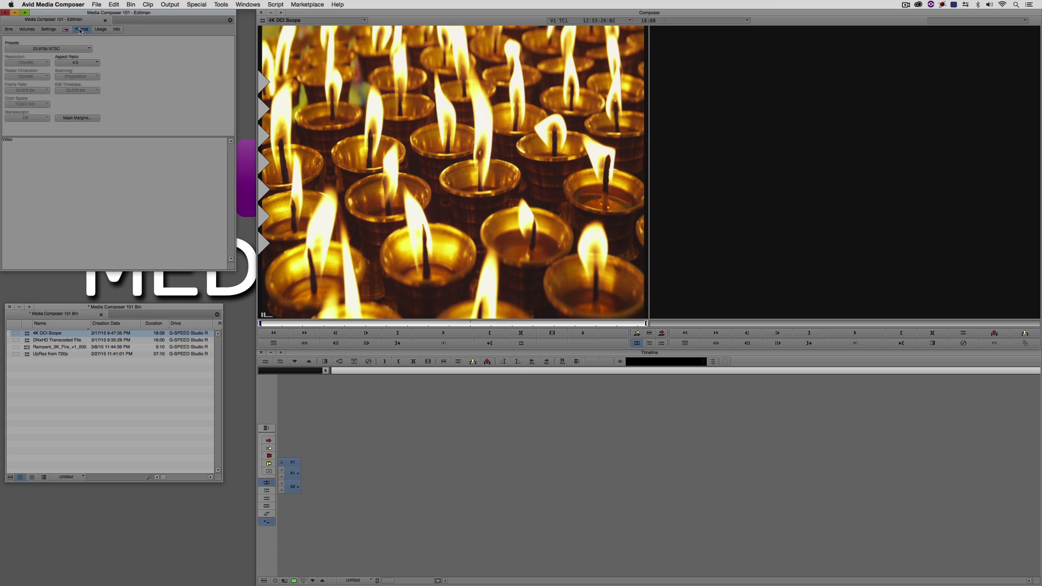
click(32, 52)
mouse_move(25, 72)
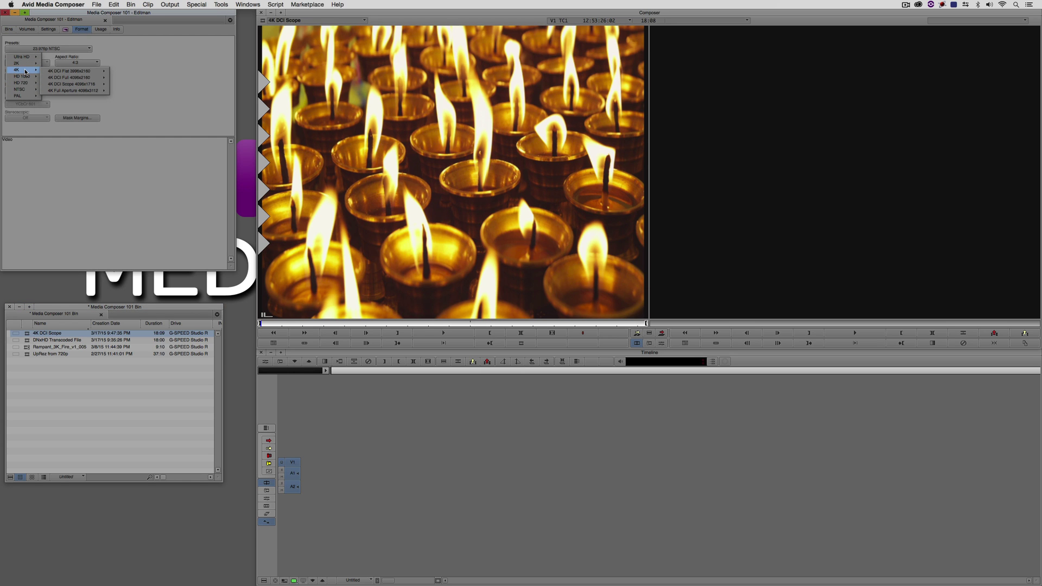
mouse_move(88, 71)
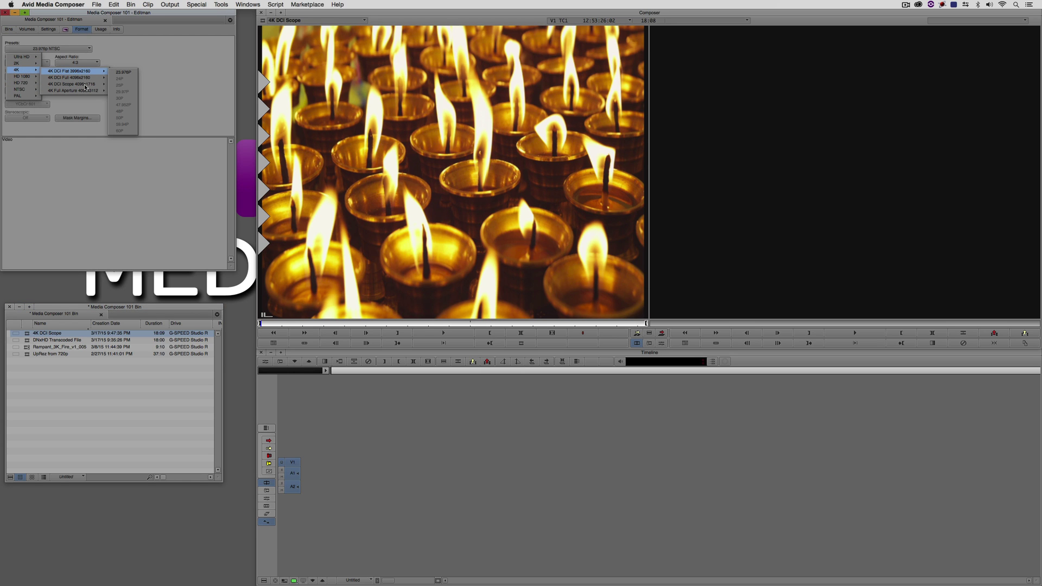
click(122, 85)
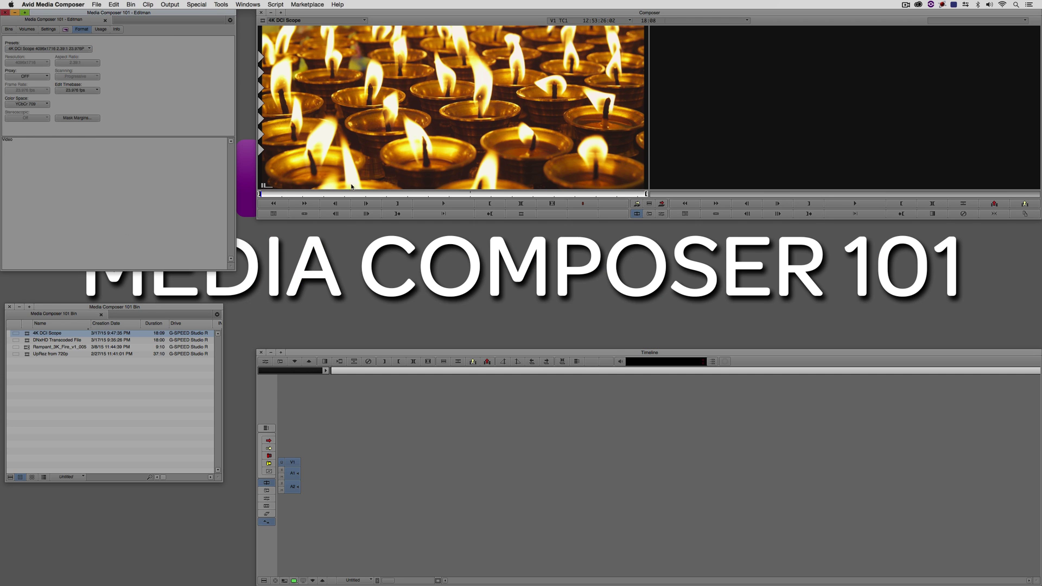
- Overwrite the 4K DCI Scope clip into a new sequence and park the playhead at 01:00:01:15
click(368, 150)
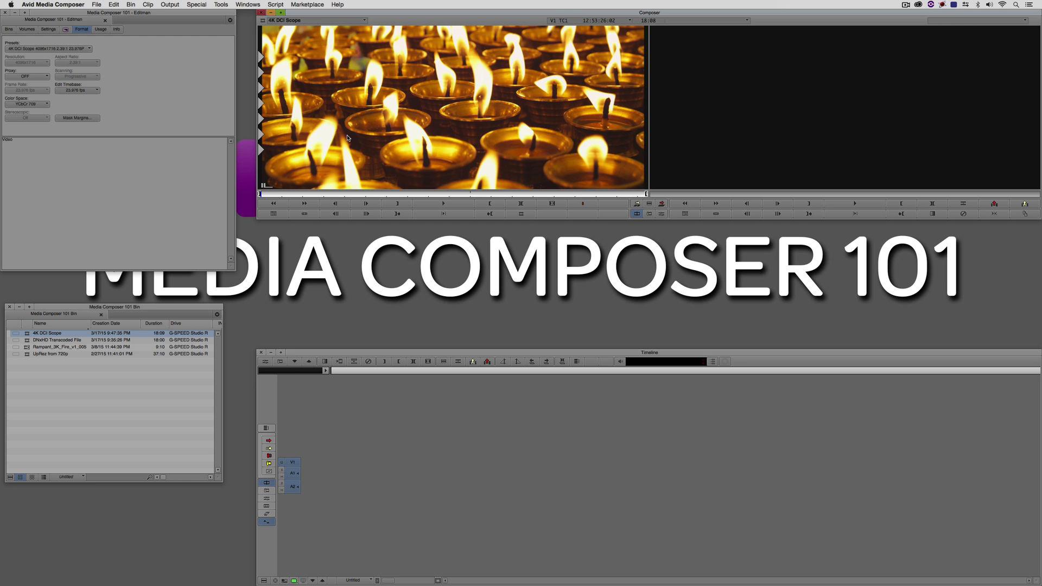
key(b)
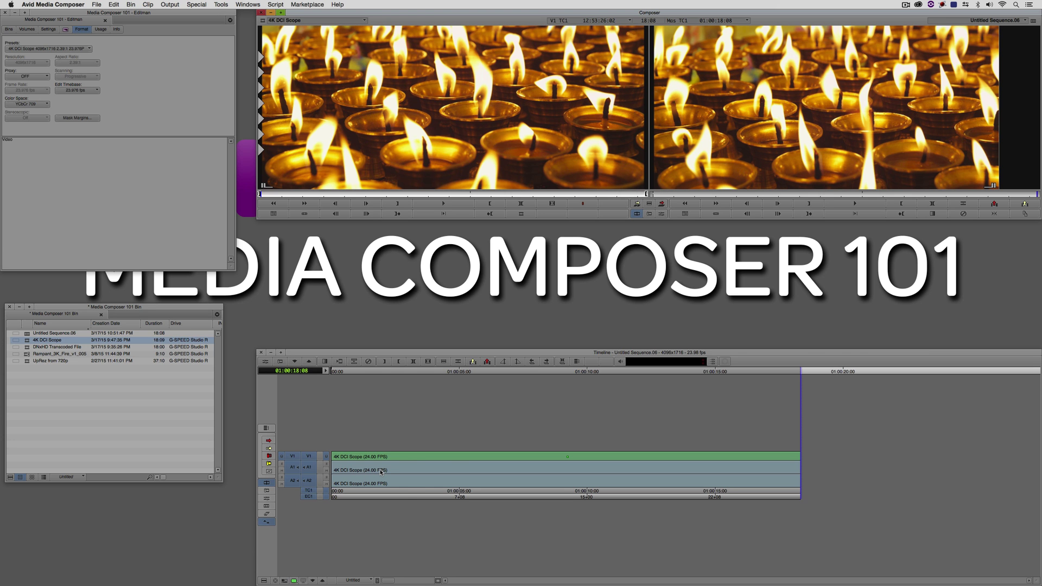
drag(418, 467, 372, 494)
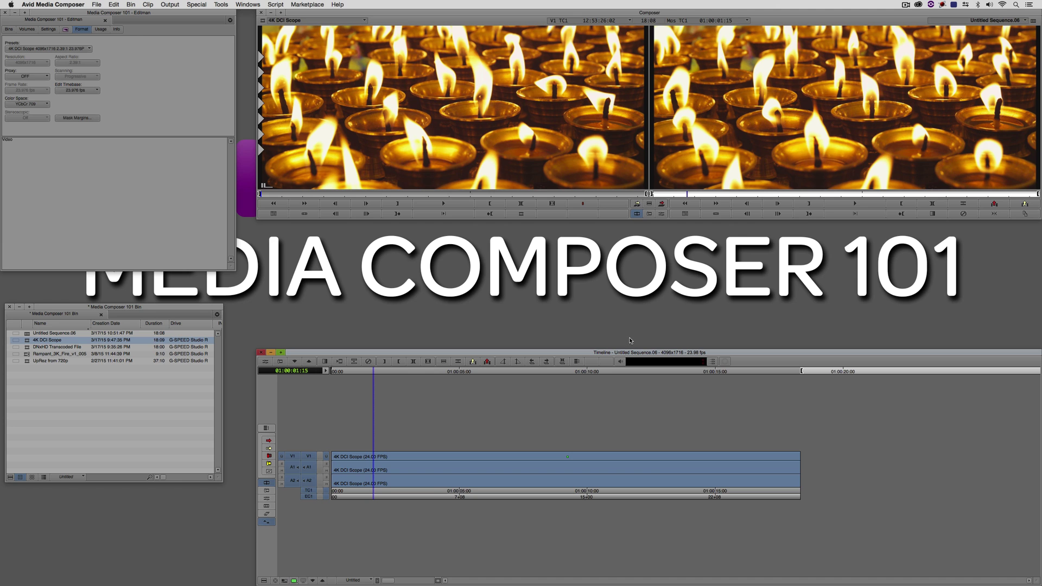
- In the new sequence's export options, set the frame size to 4096x1716 and check the audio format
right_click(738, 113)
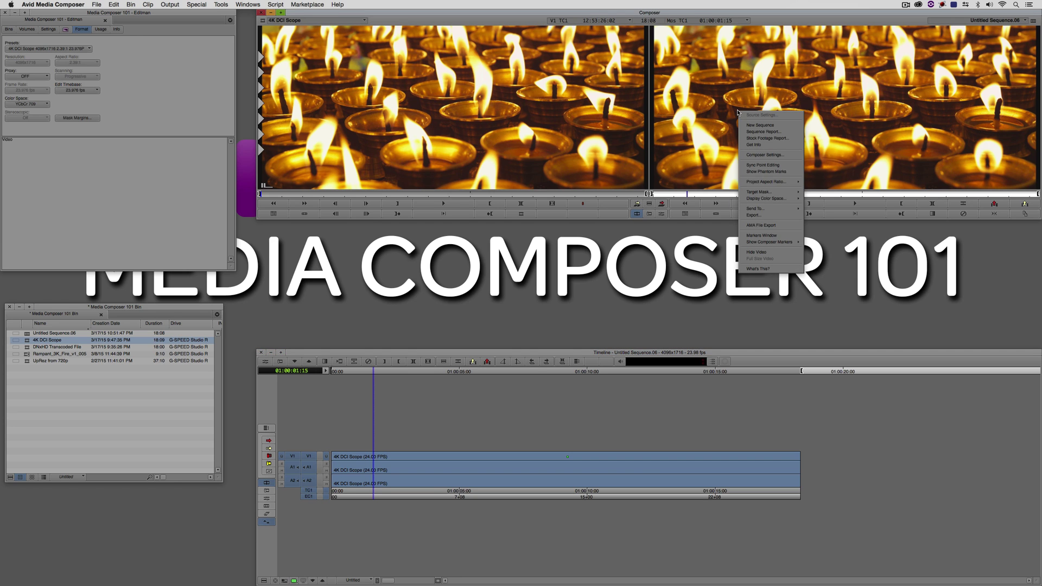
click(760, 216)
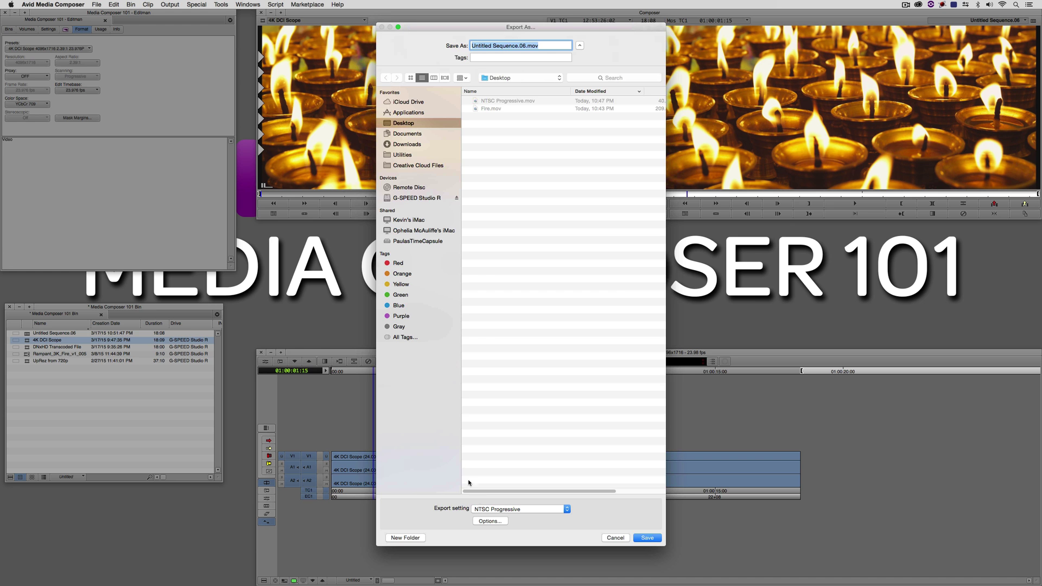
click(489, 520)
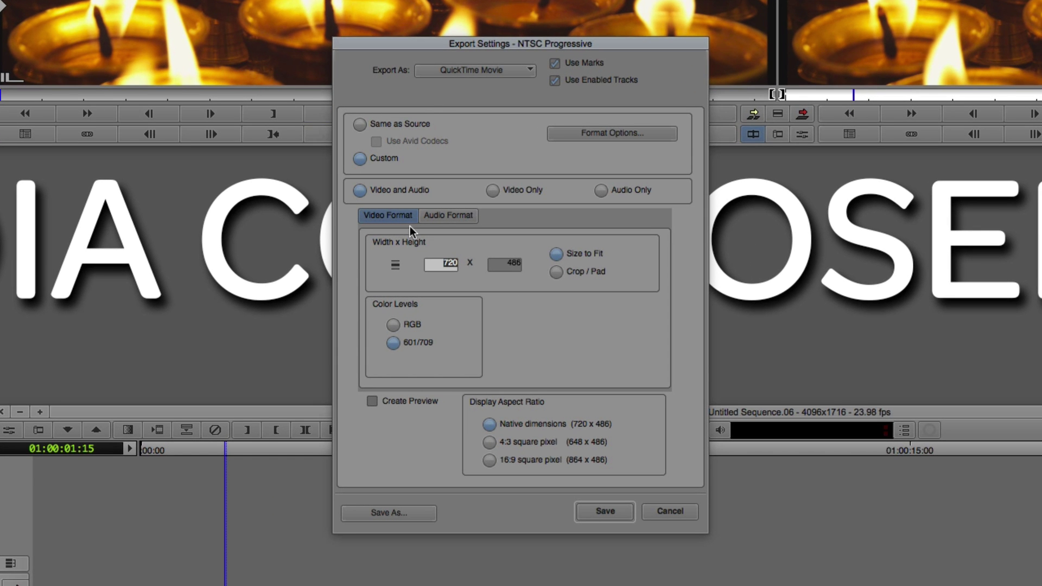
click(394, 266)
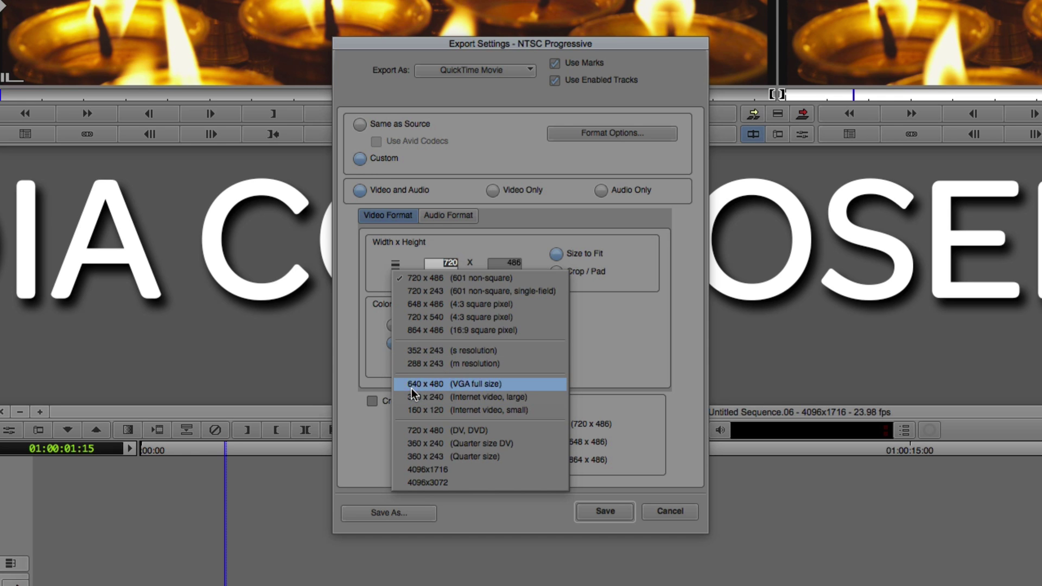
click(412, 470)
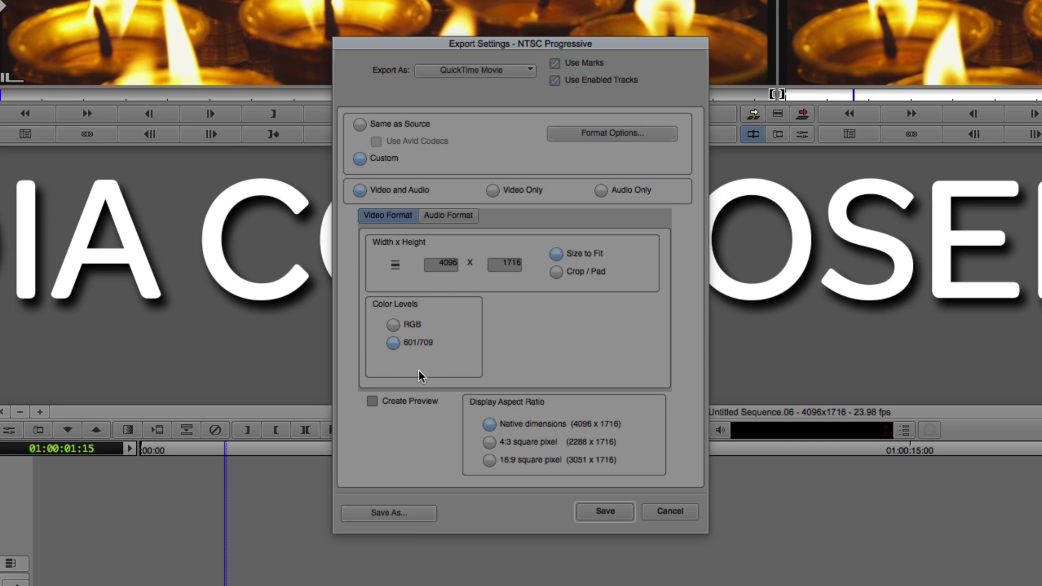
click(435, 216)
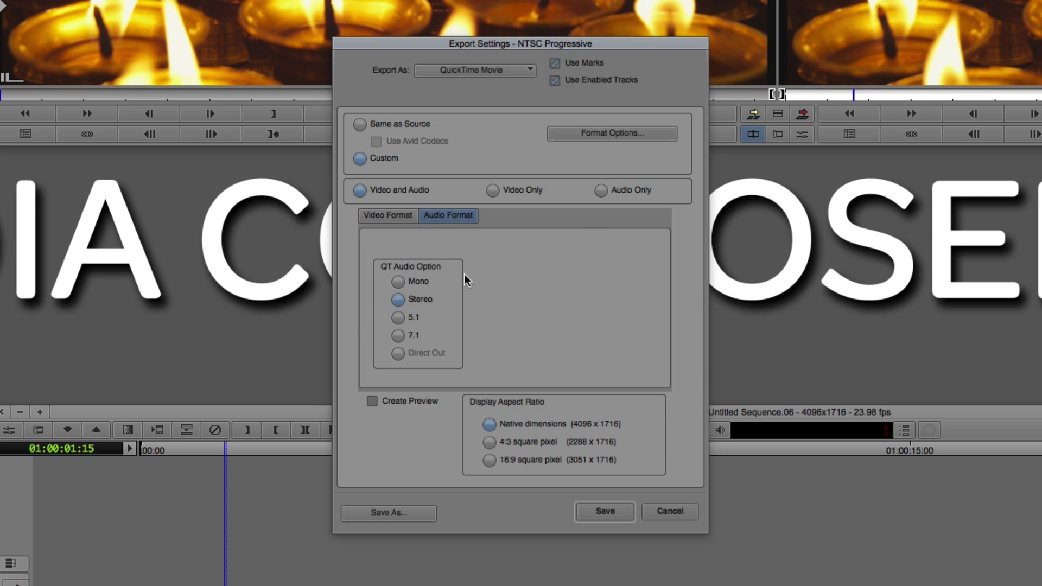
- Set the QuickTime video compression to Avid DNxHR Codec with the DNxHR Standard Quality resolution in the movie's format options
click(593, 136)
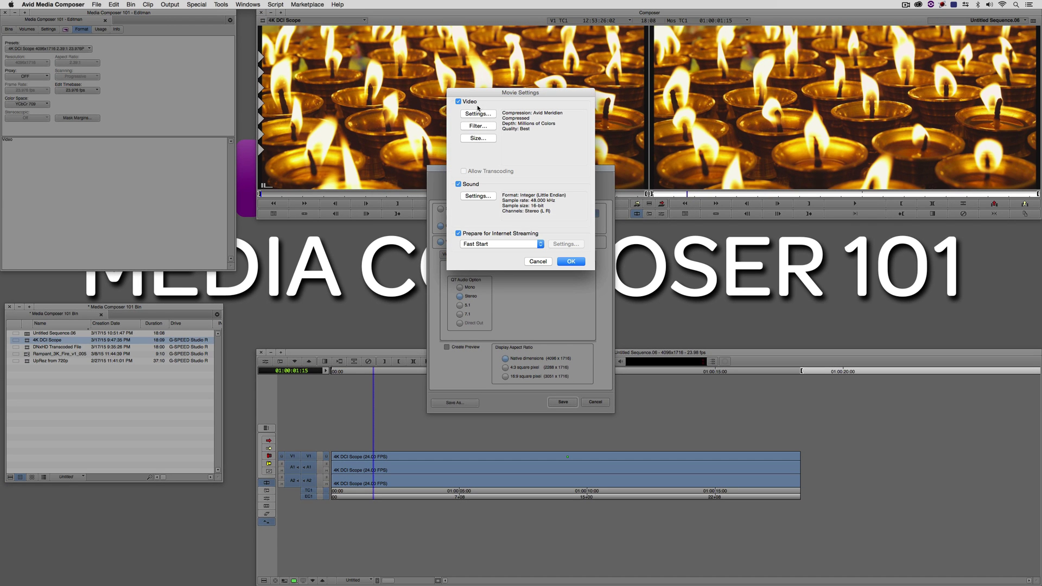
click(478, 114)
click(508, 95)
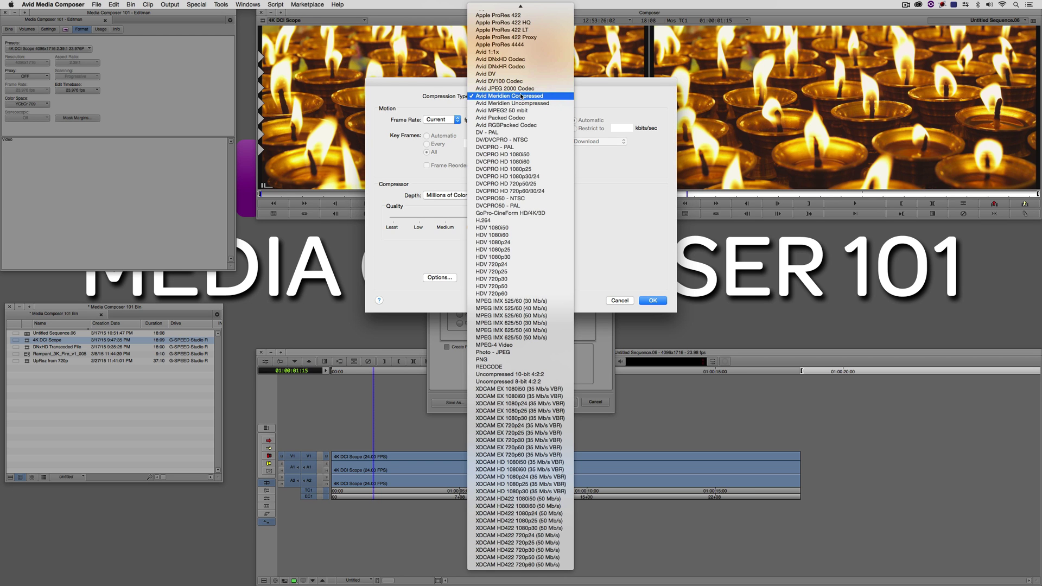
click(542, 68)
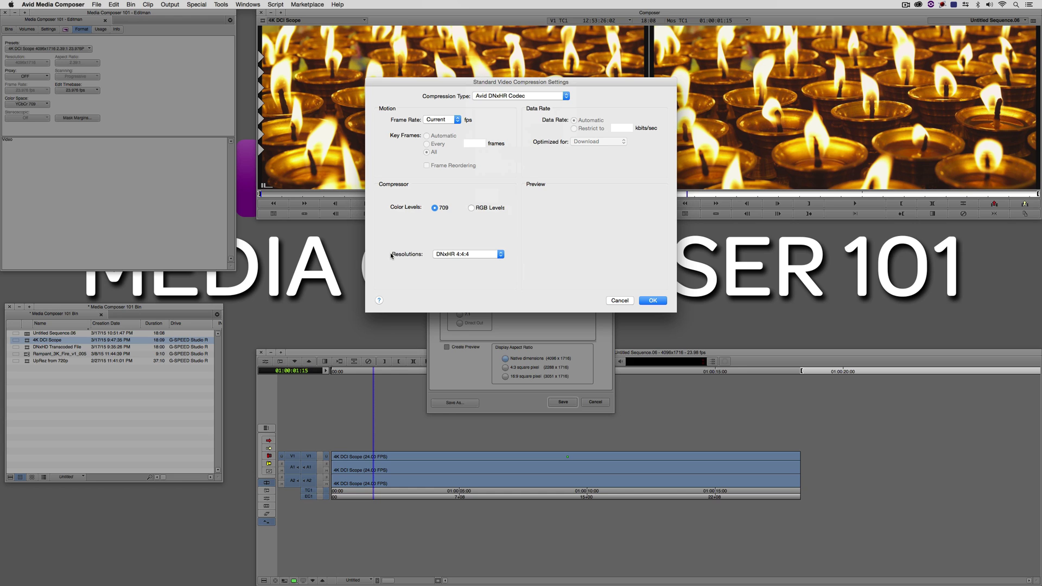
click(494, 255)
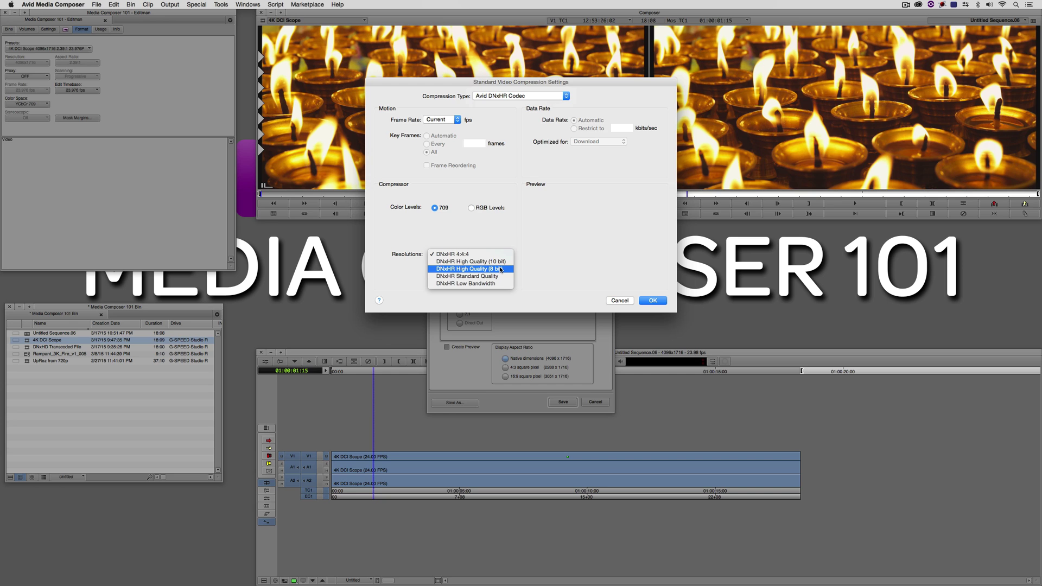
click(470, 276)
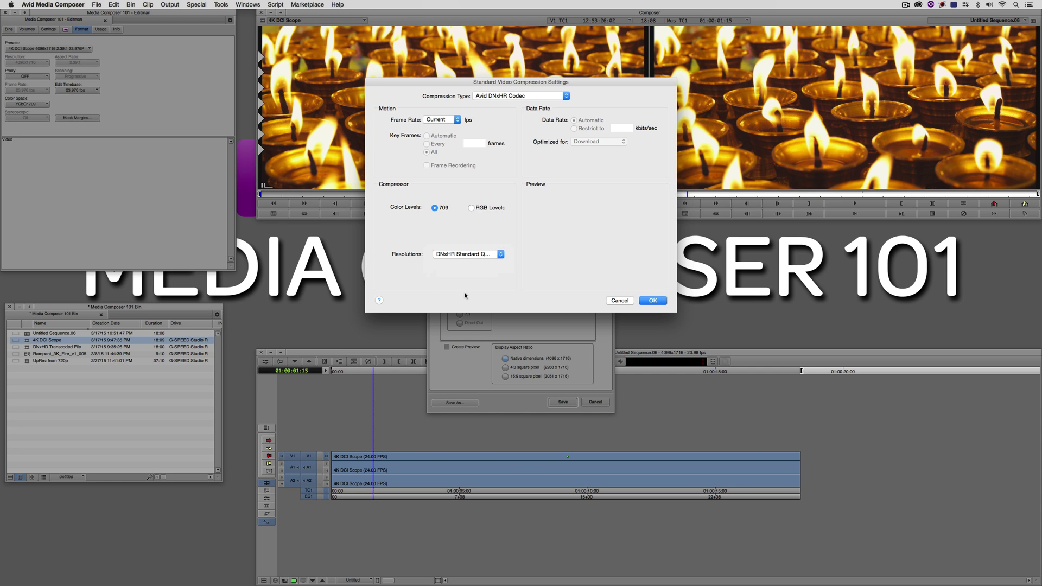
click(652, 300)
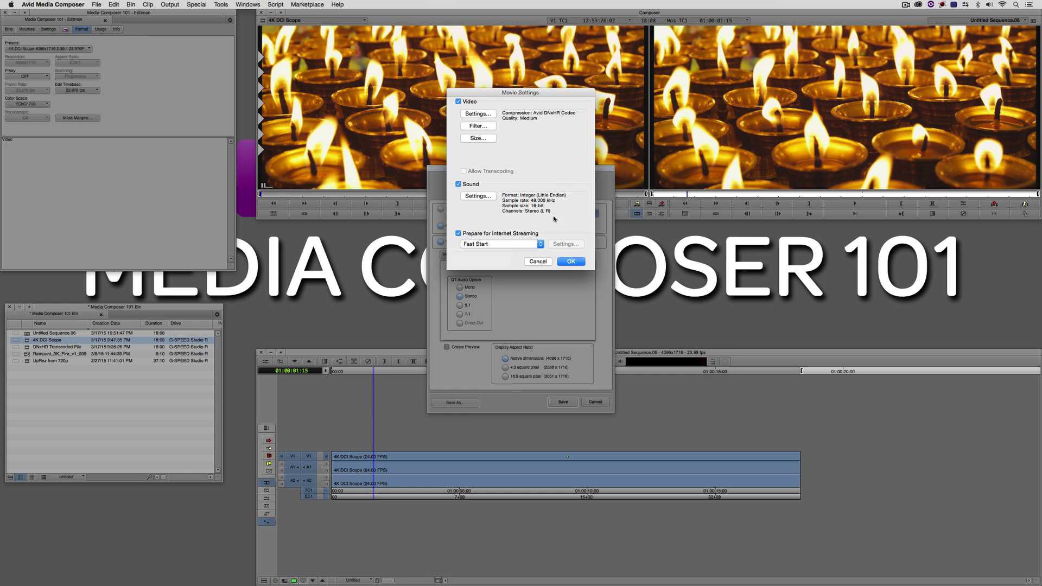
click(570, 261)
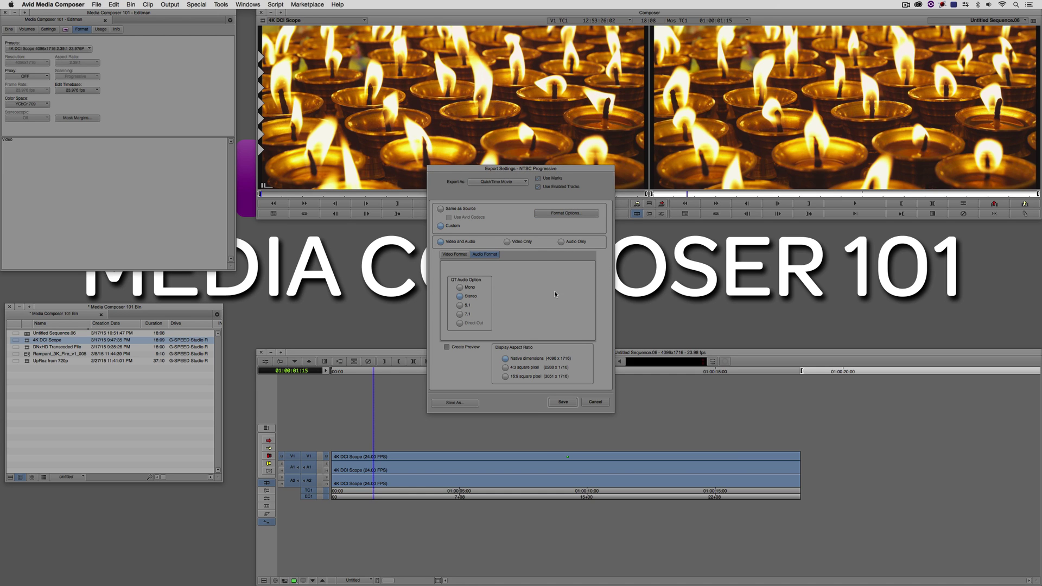
- Save the export settings as 4K DCI Scope Standard Quality and export the sequence to the Desktop as 4K DCI Scope
click(454, 403)
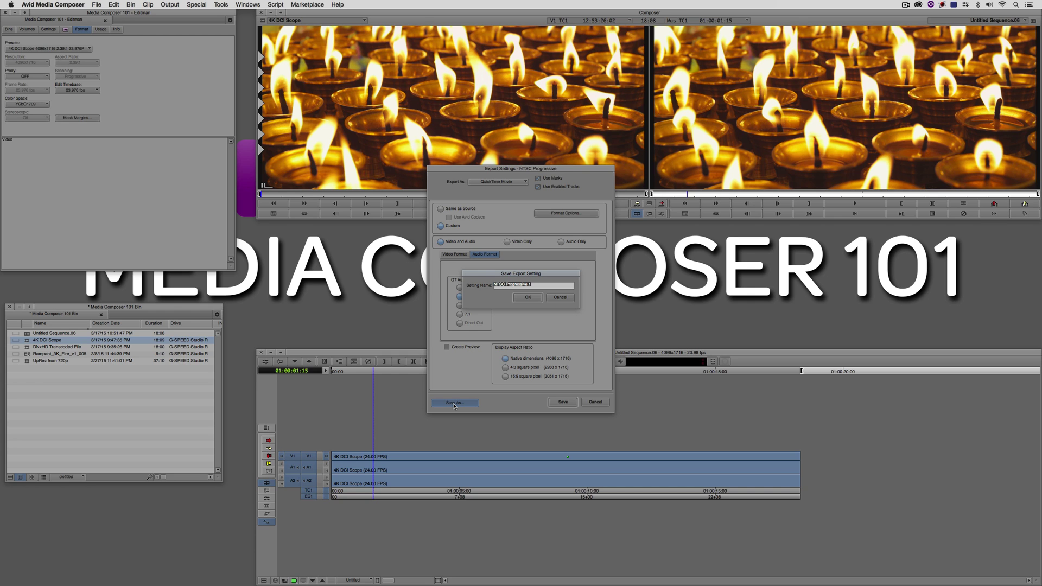
text(4K DCI Scope Standard Quality)
click(523, 298)
click(562, 402)
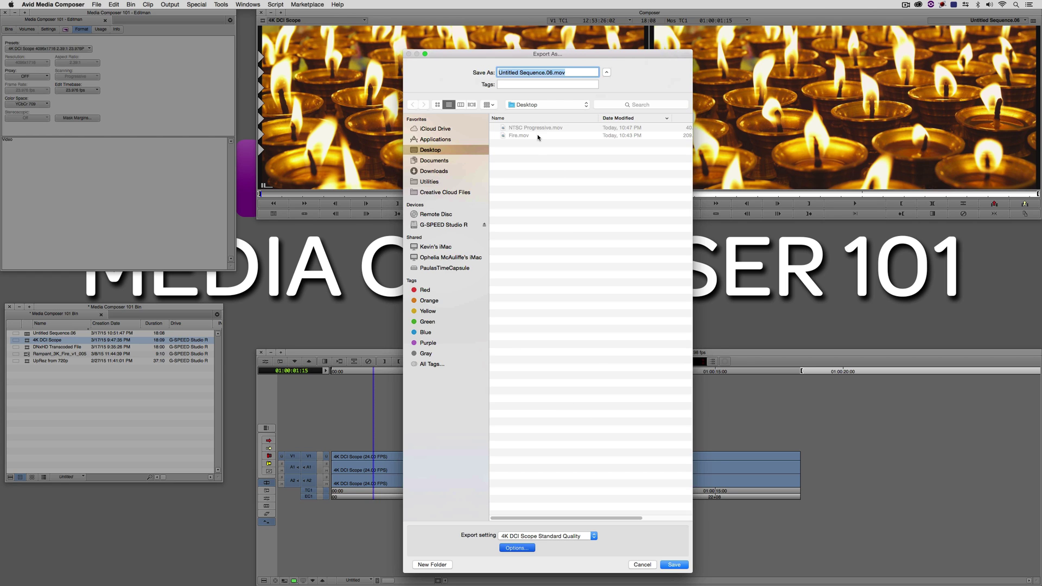
text(4K DCI Scope)
key(Return)
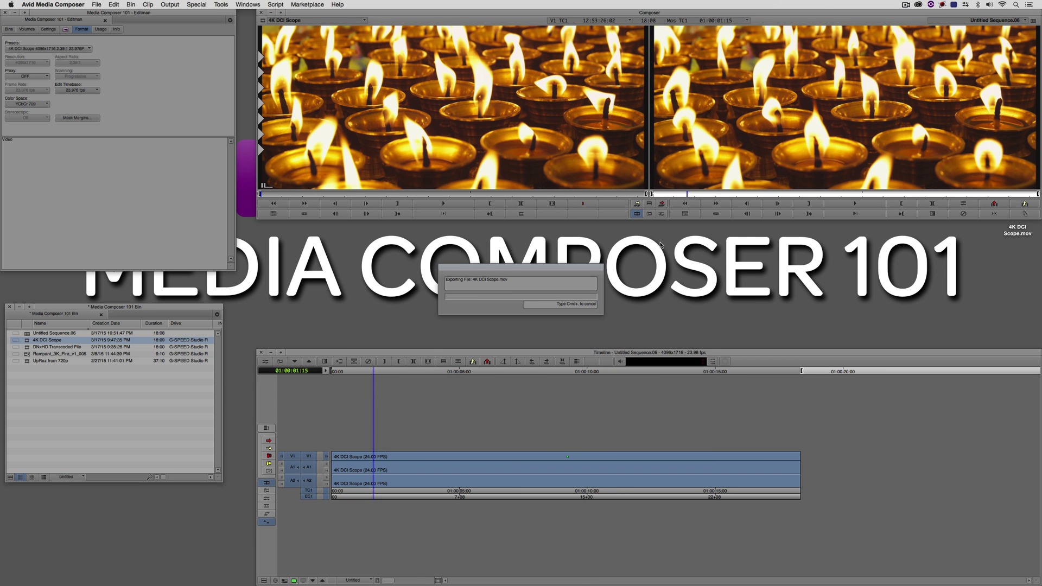
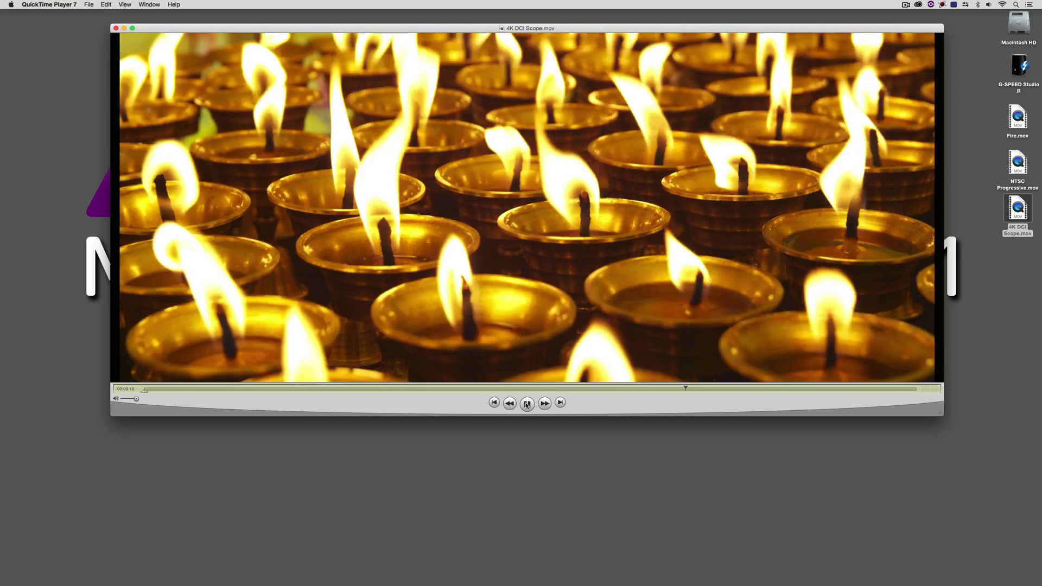
- Pause playback of the exported 4K DCI Scope movie and switch to After Effects
click(527, 404)
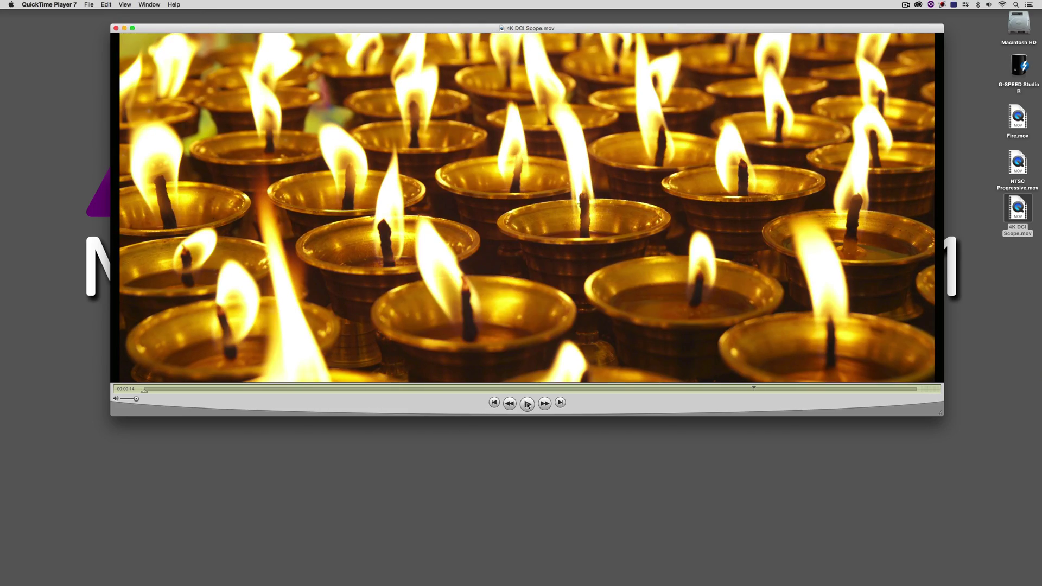
key(super+Tab)
key(super+Tab)
key(super+Tab)
key(super+Tab)
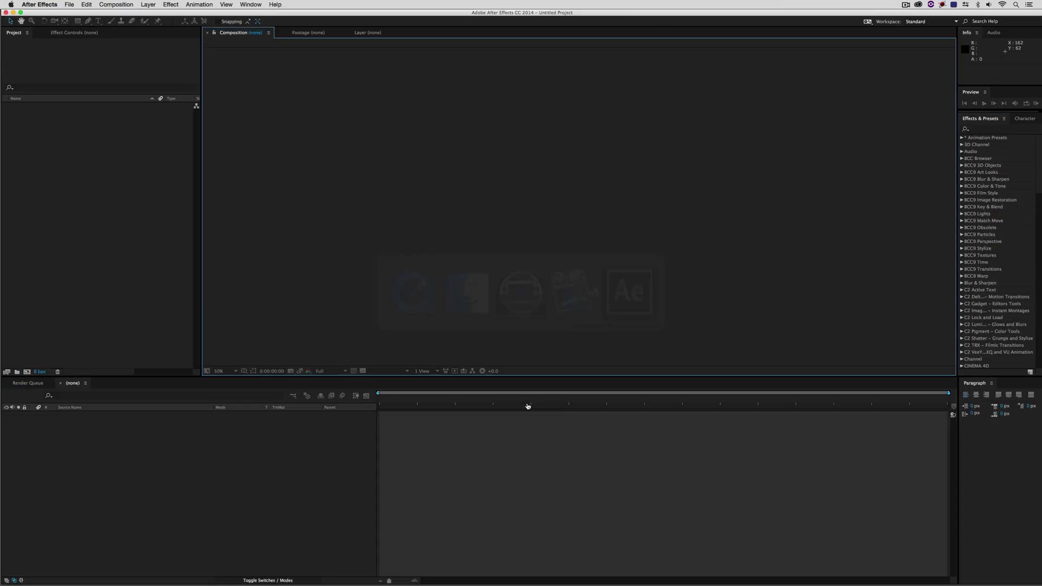
- Import 4K DCI Scope.mov from the Desktop into the After Effects project
right_click(56, 203)
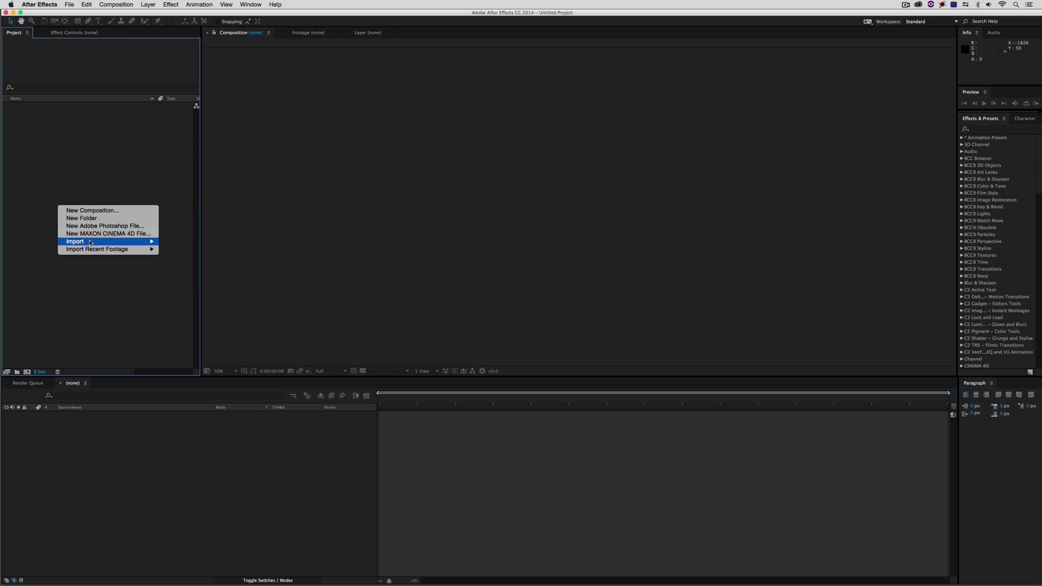
mouse_move(90, 242)
click(194, 242)
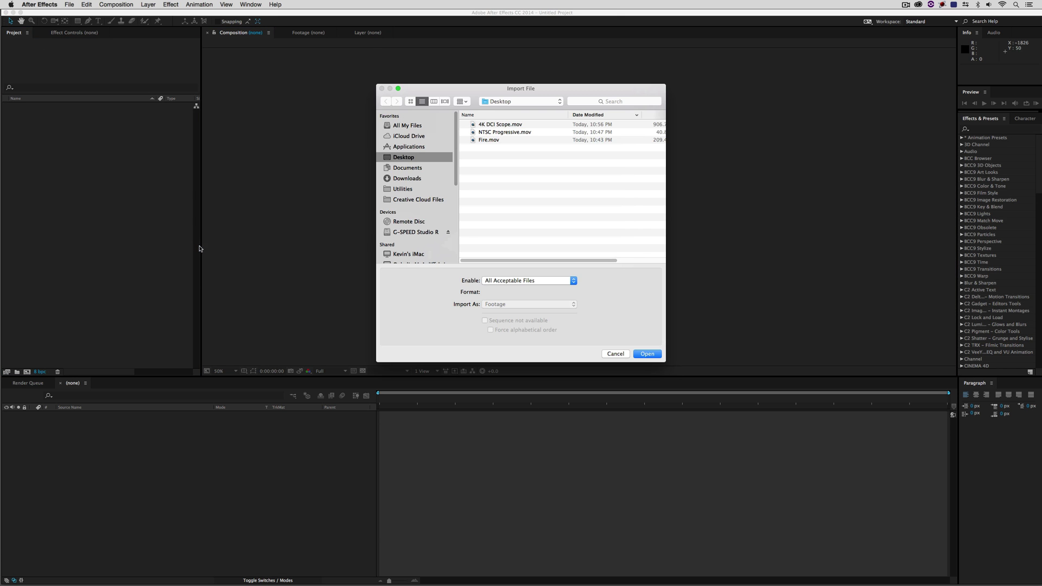
click(492, 126)
double_click(492, 126)
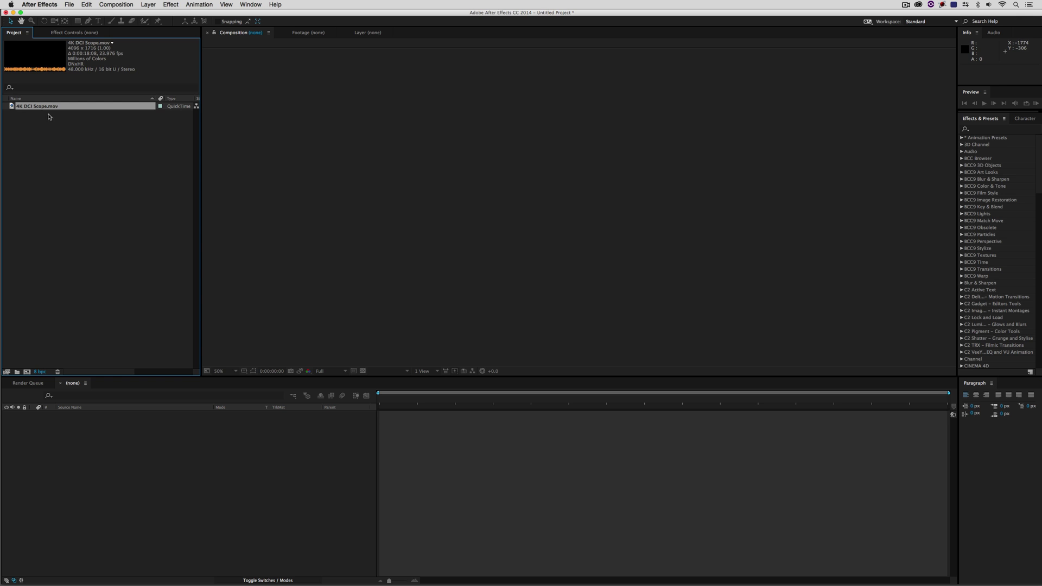
- Create a composition from the 4K DCI Scope.mov footage and check its frame size and frame rate in the composition settings
drag(46, 321, 27, 372)
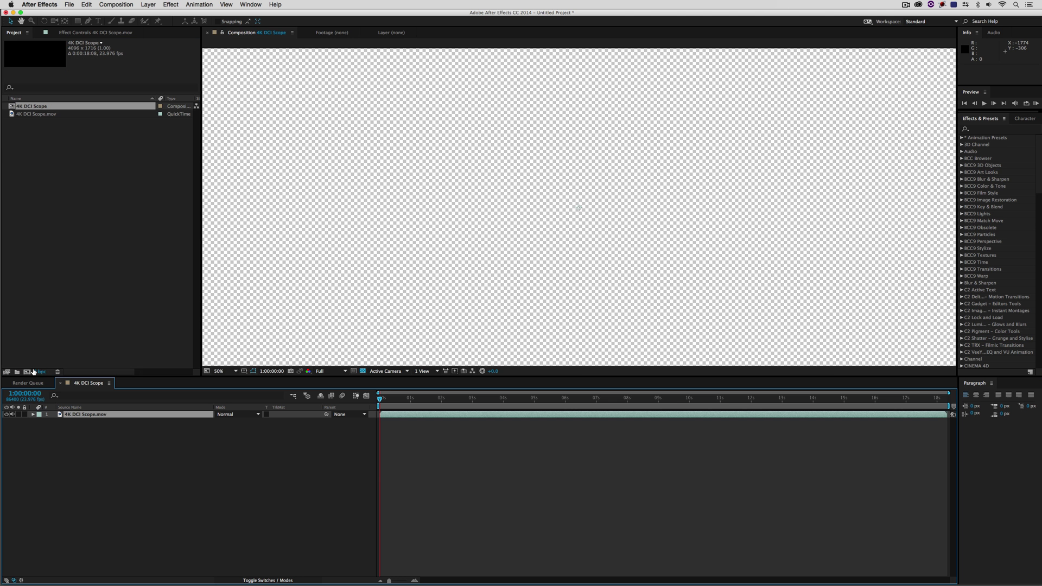
click(489, 401)
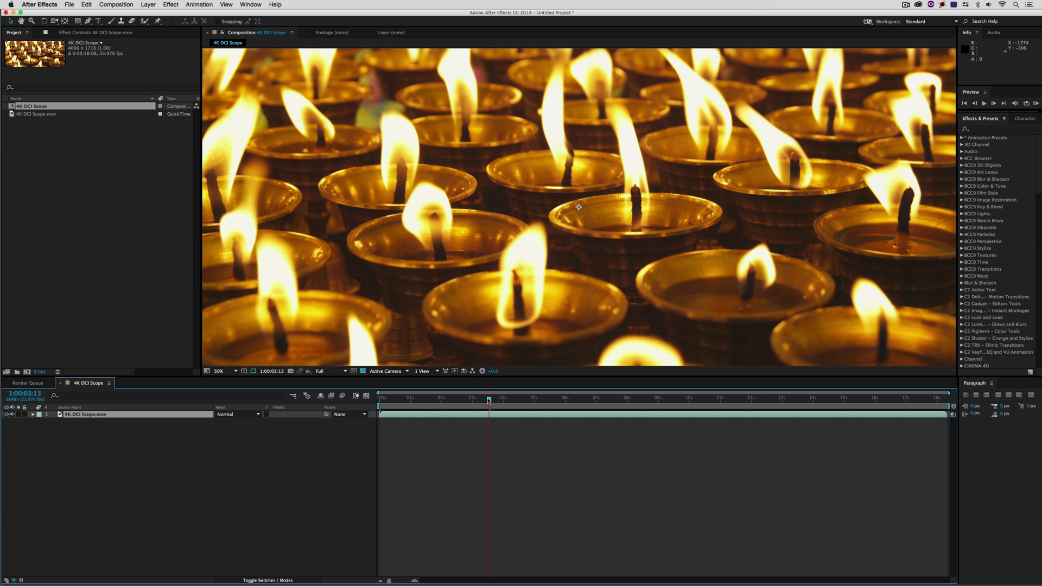
key(comma)
key(super+k)
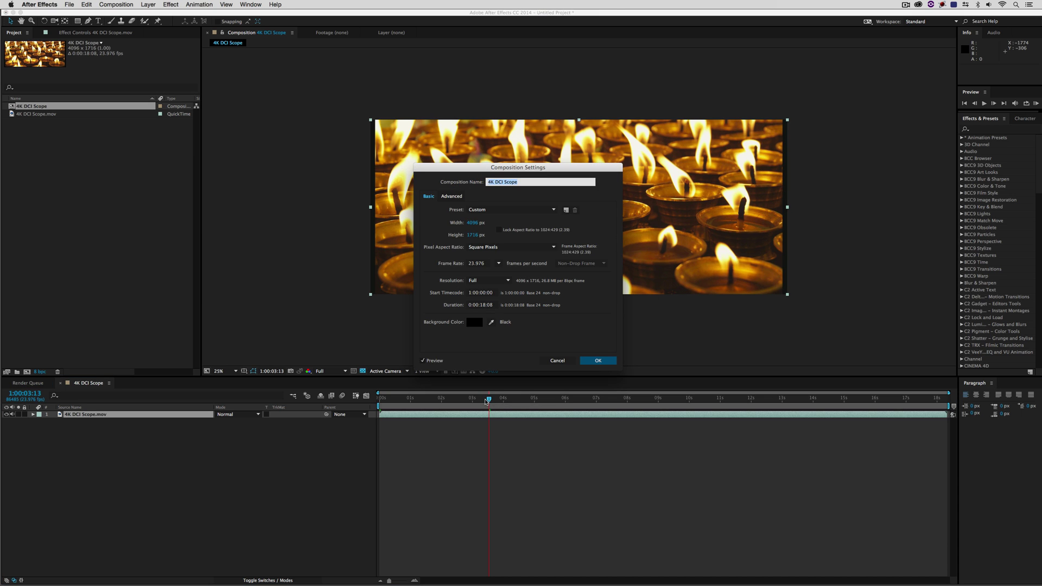
click(557, 361)
- Add the 4K DCI Scope composition to the render queue and open the video codec choices in its QuickTime output options
click(51, 382)
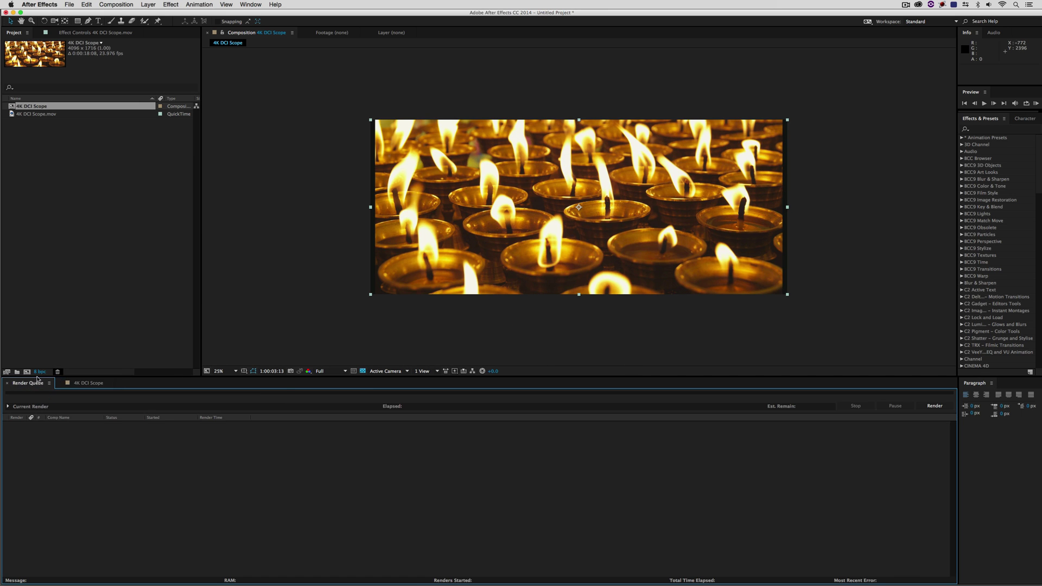
drag(24, 109, 65, 458)
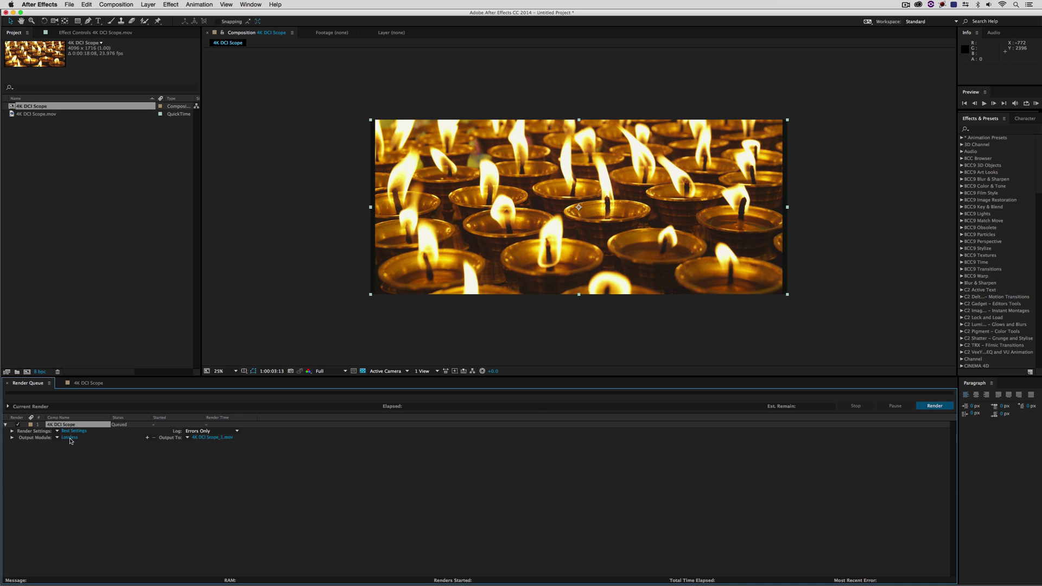
click(69, 438)
click(480, 197)
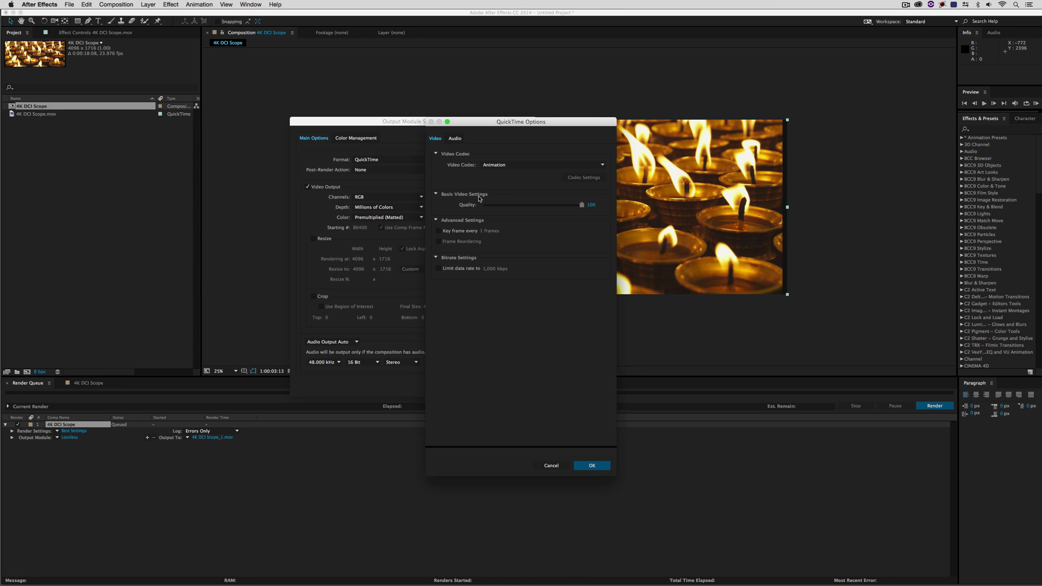
click(510, 165)
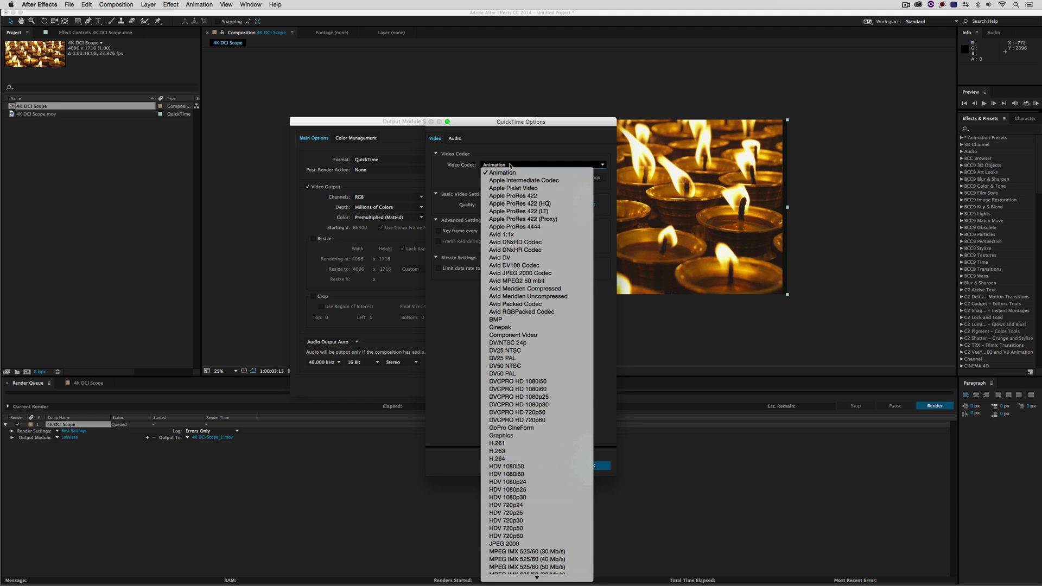